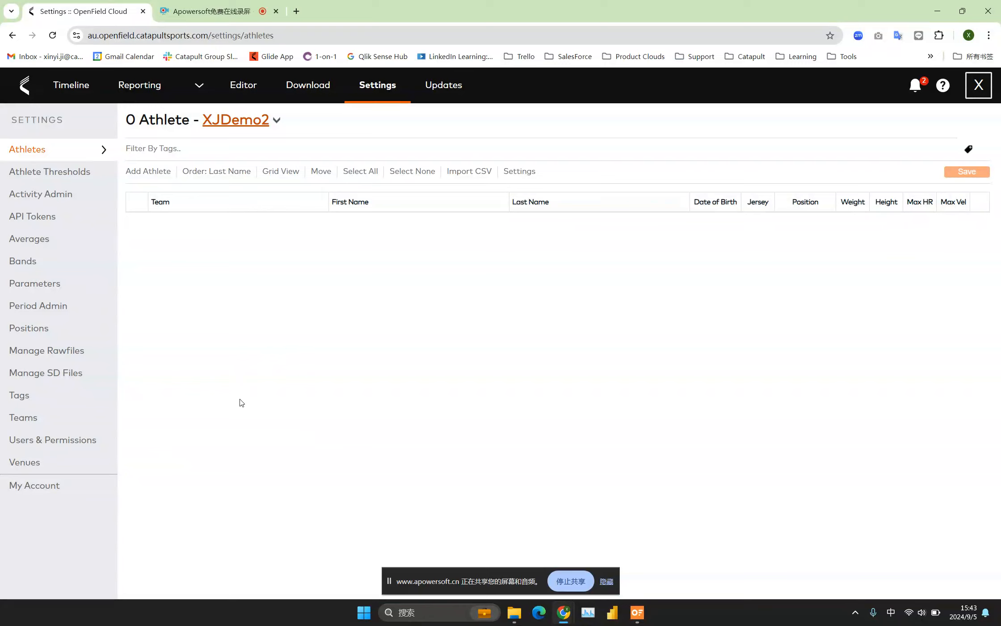
Rename the XJDemo2 team as 球队名称 in the team settings and save the change.
left_click(18, 418)
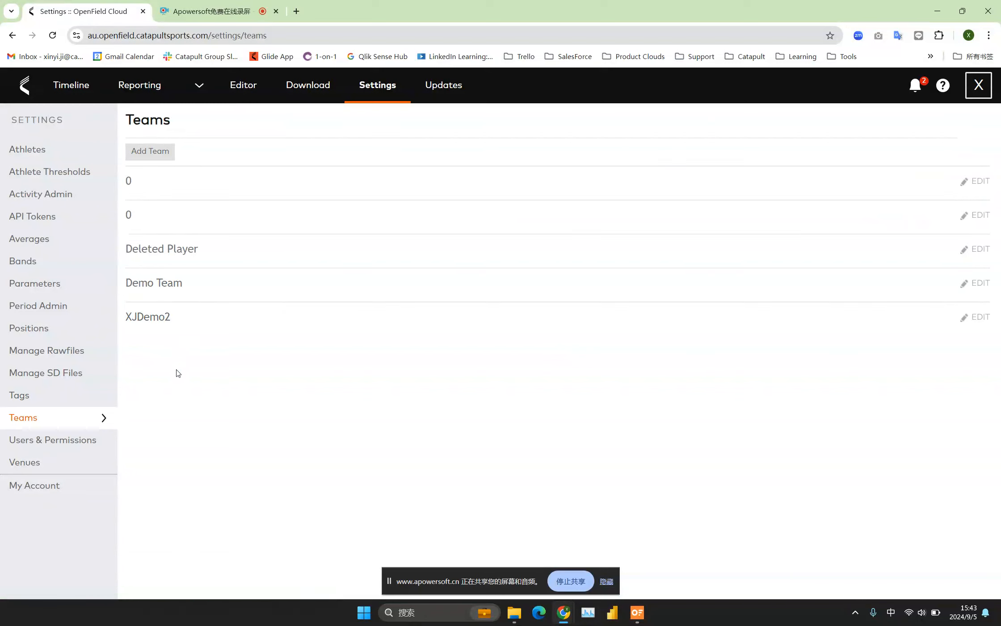
left_click(166, 321)
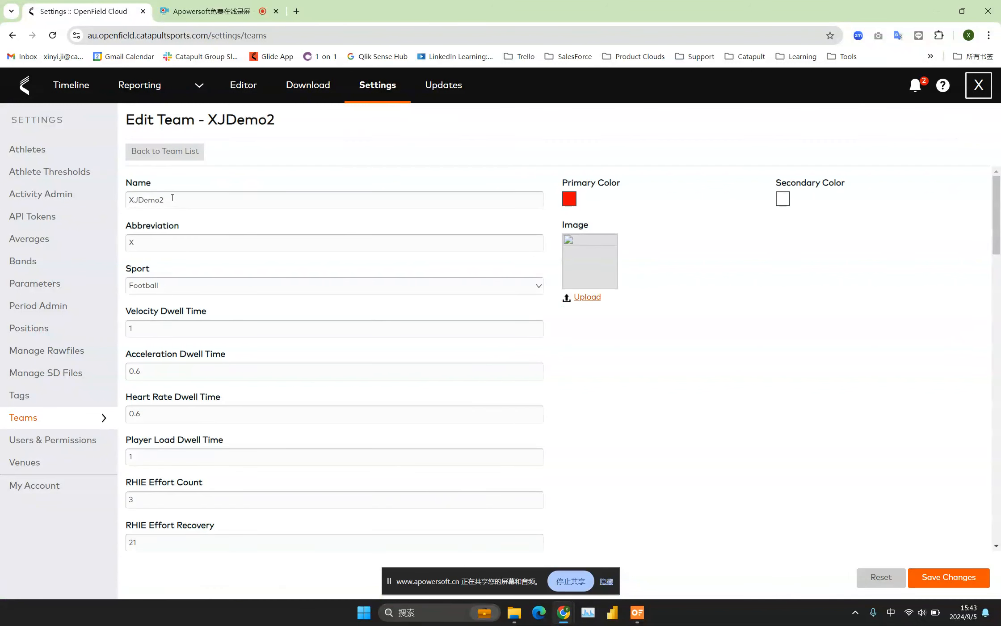
left_click_drag(169, 200, 122, 198)
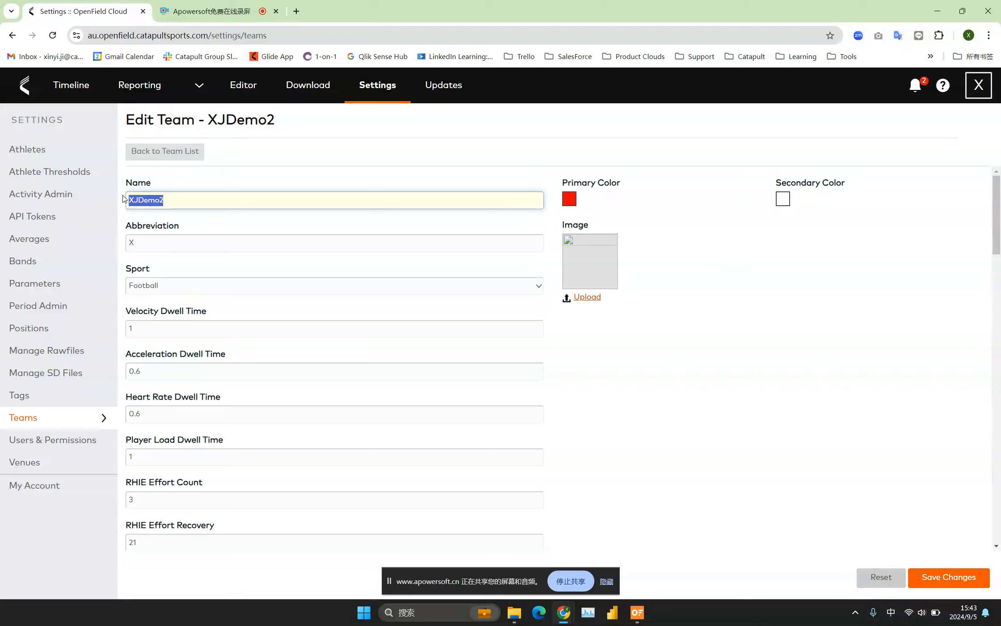
type("X")
key("BackSpace")
type("球队名称")
left_click(933, 581)
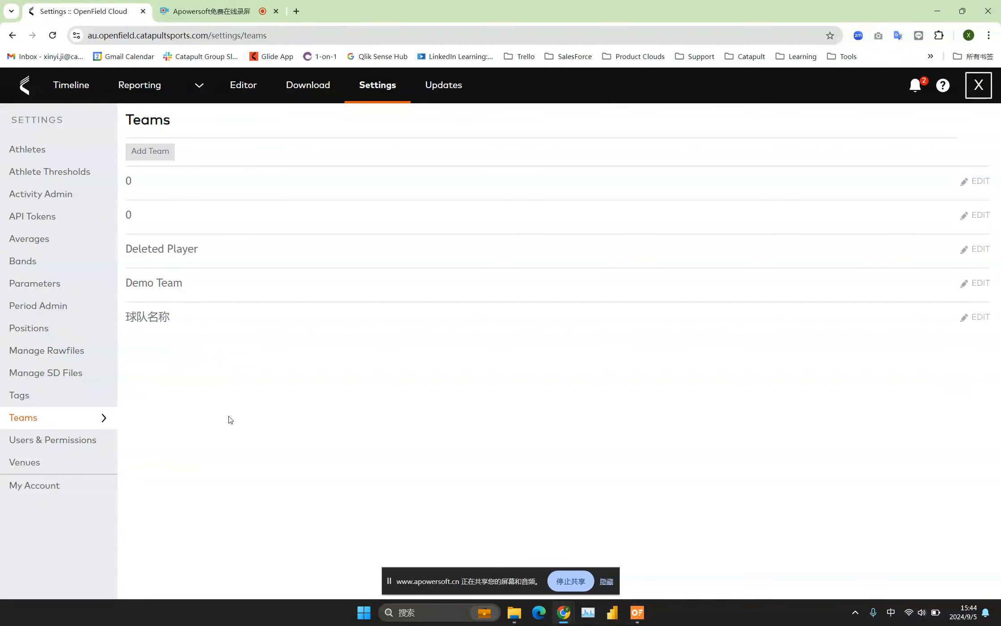
Open the athlete list and check which teams can be chosen for it.
left_click(27, 149)
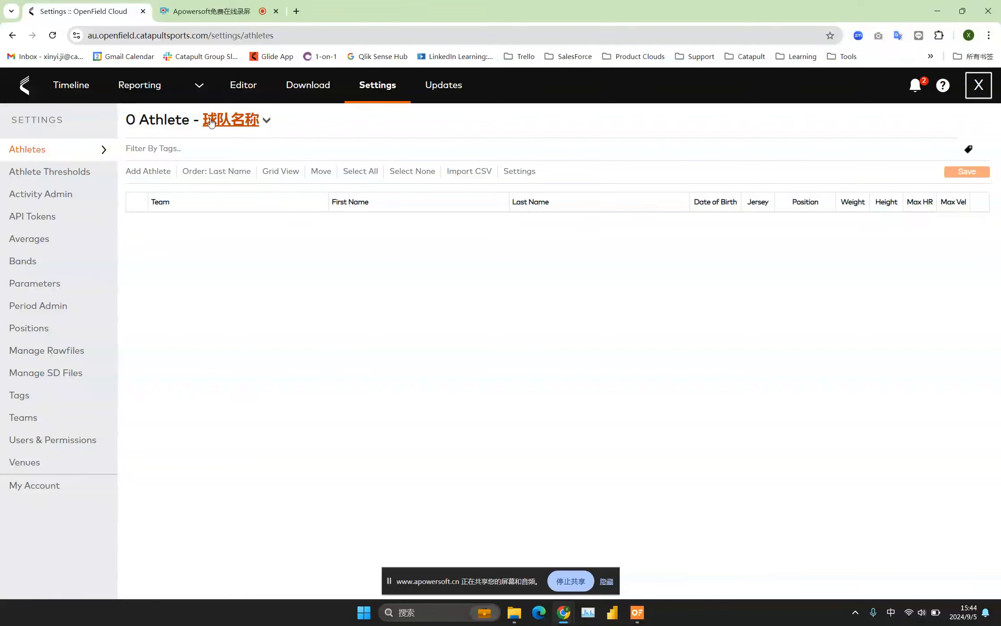
left_click(247, 121)
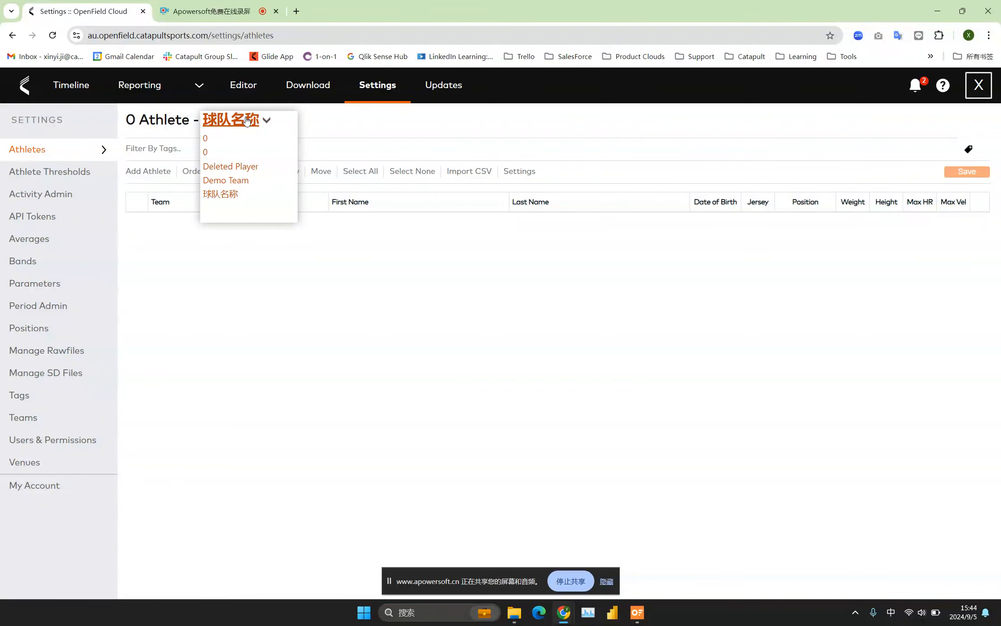
left_click(341, 125)
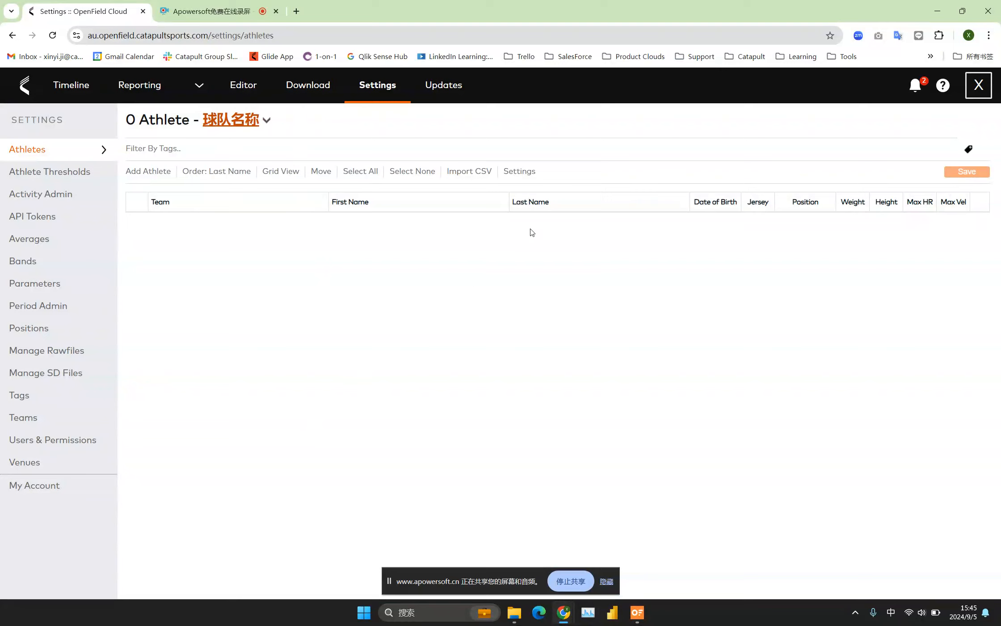
Open the default values for new athlete profiles and review the gender options, height and weight.
left_click(517, 173)
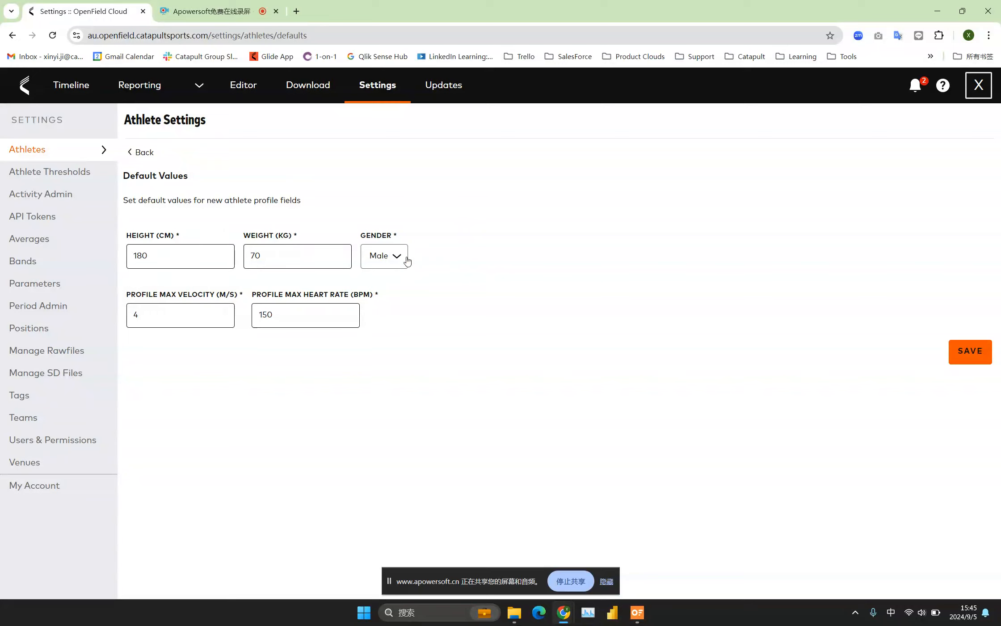
left_click(393, 254)
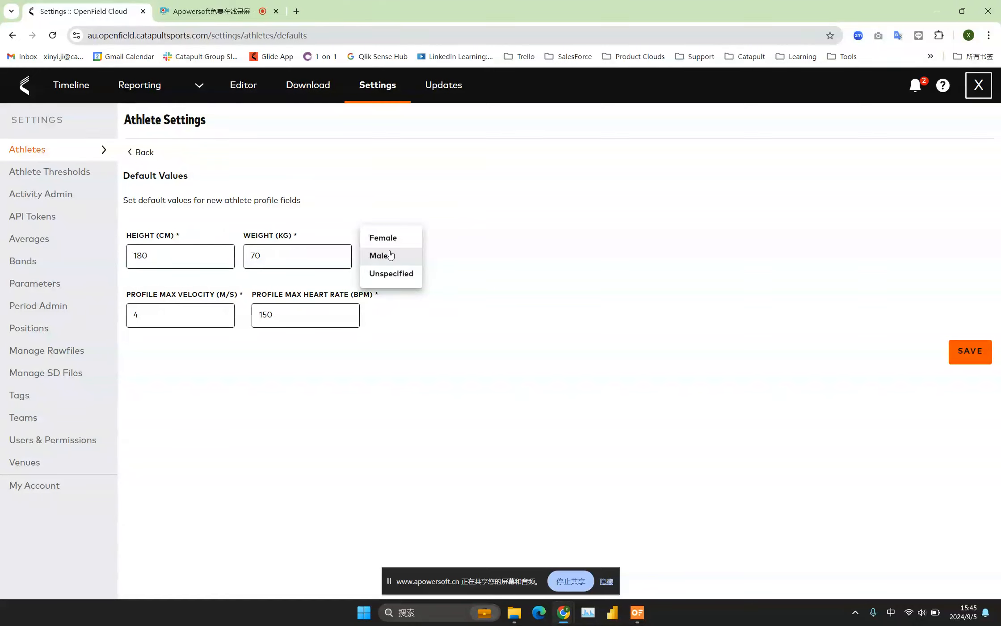
left_click(509, 305)
left_click(162, 255)
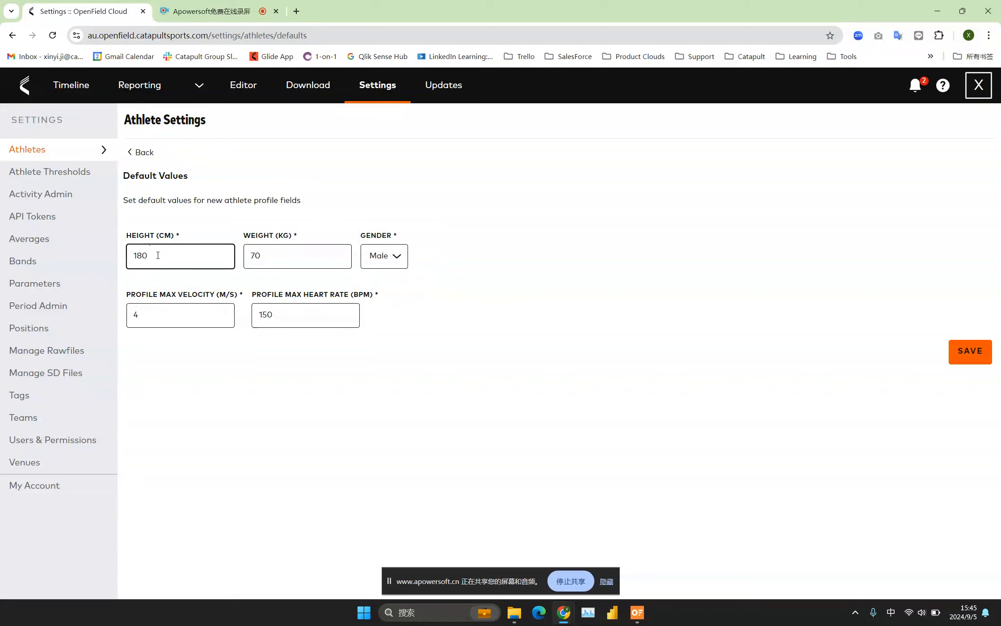
left_click(272, 255)
Examine the default profile max velocity and max heart rate, then return to the athlete list.
left_click(152, 315)
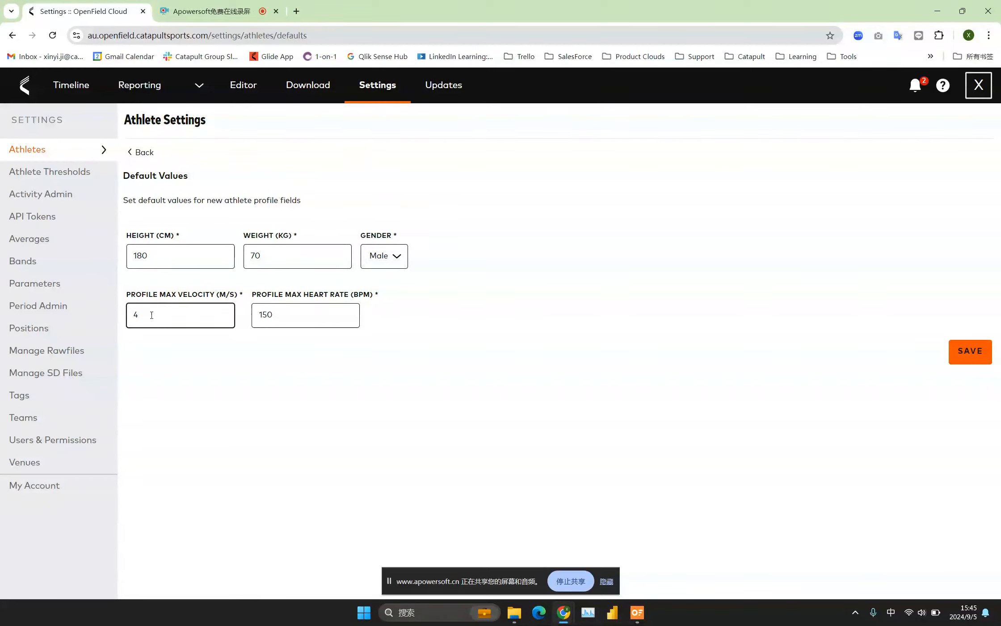
left_click(140, 291)
left_click(154, 315)
left_click(137, 302)
left_click(289, 309)
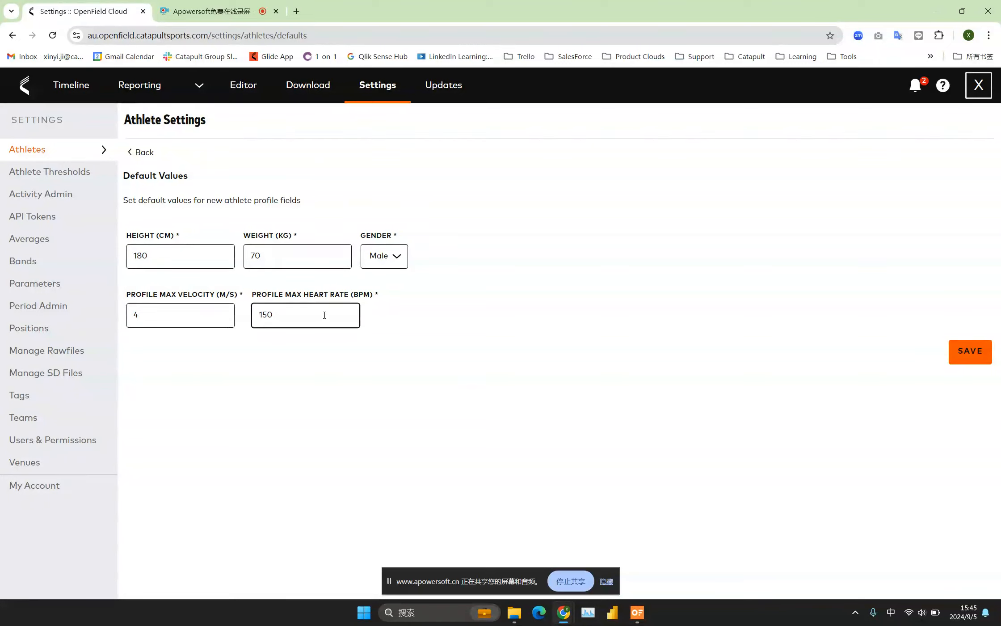
left_click(332, 383)
left_click(172, 311)
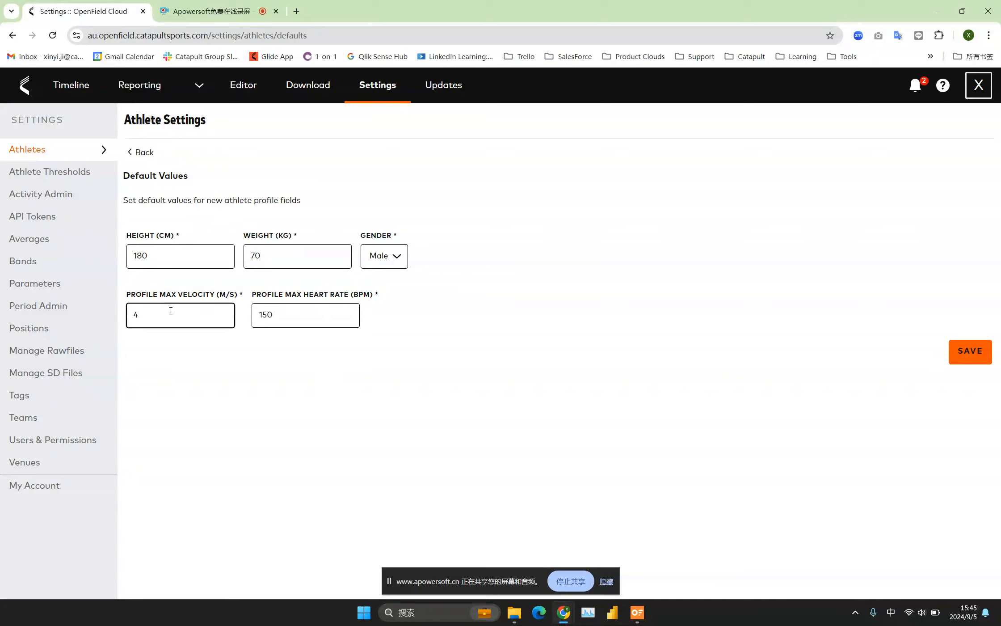
left_click(349, 307)
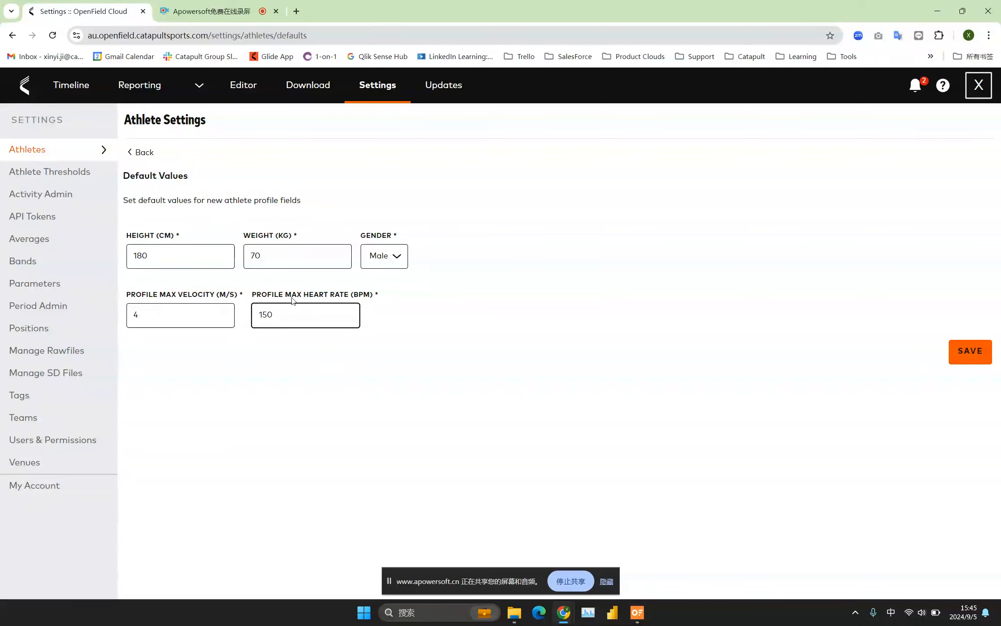
left_click(356, 412)
left_click(193, 317)
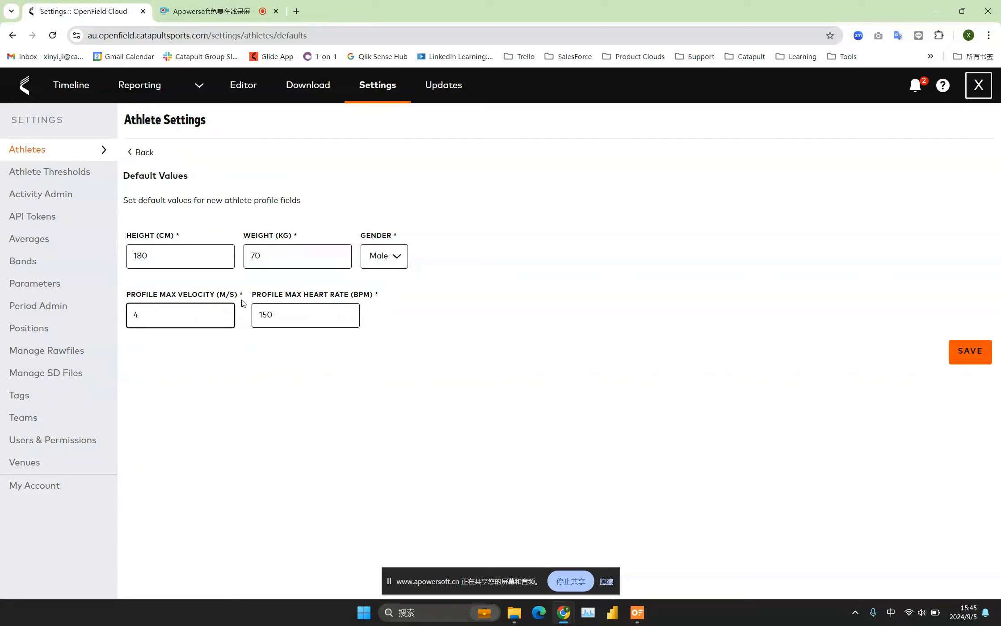
left_click(291, 316)
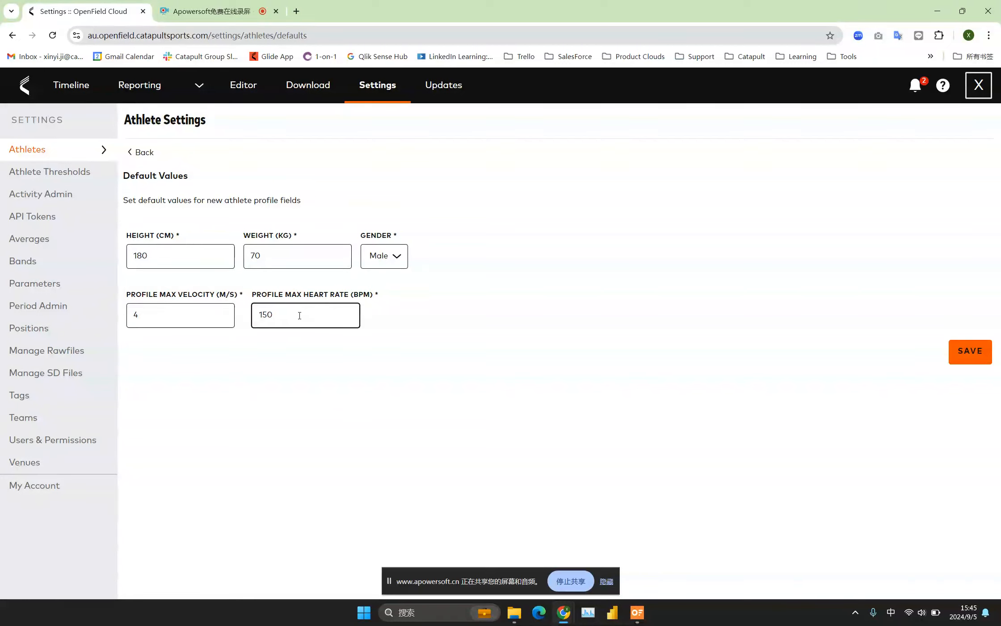
left_click(155, 310)
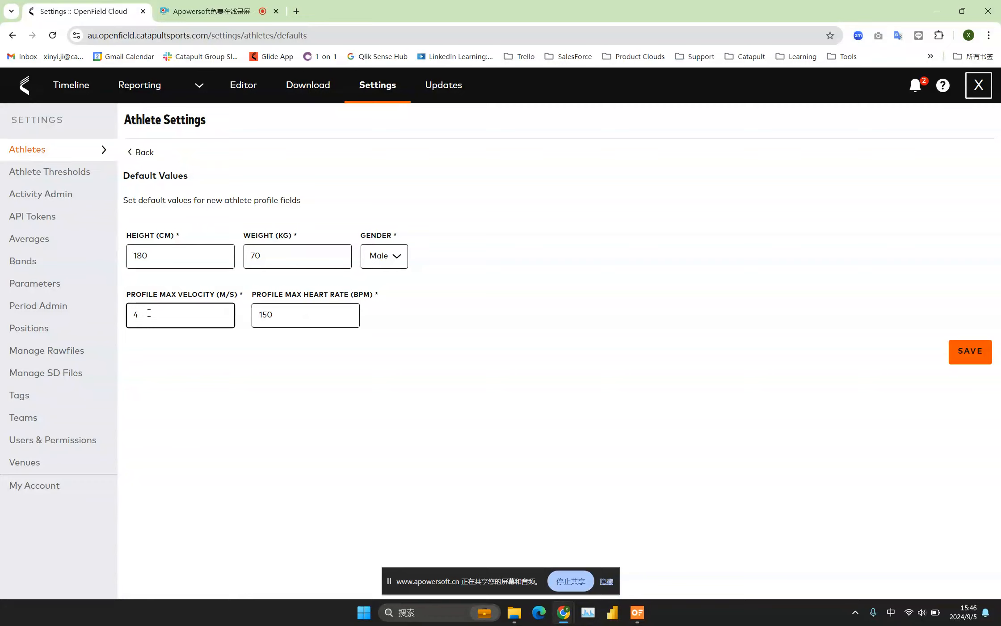
left_click(143, 315)
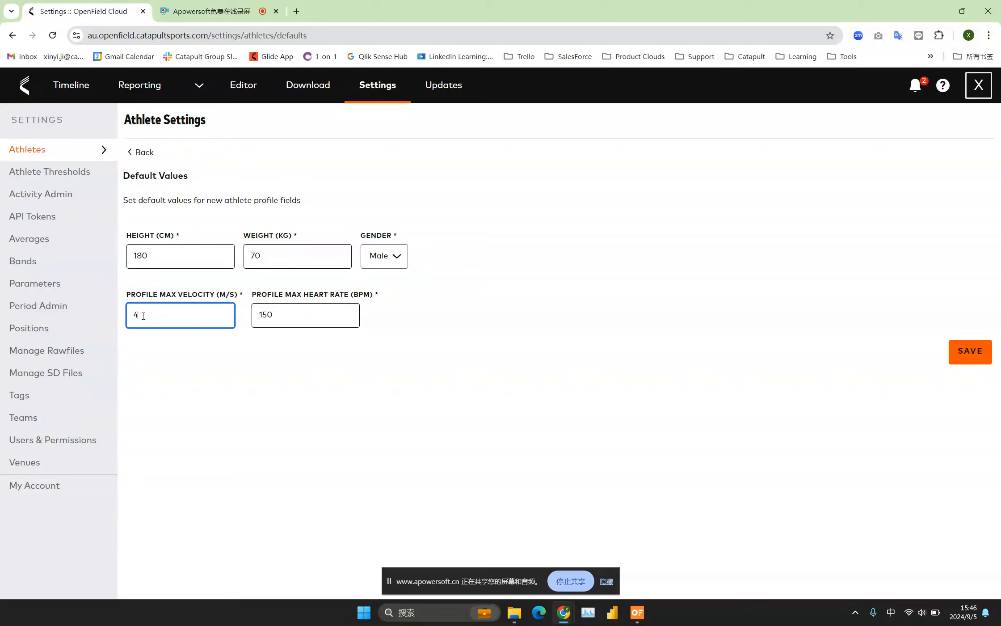
double_click(136, 315)
left_click(301, 315)
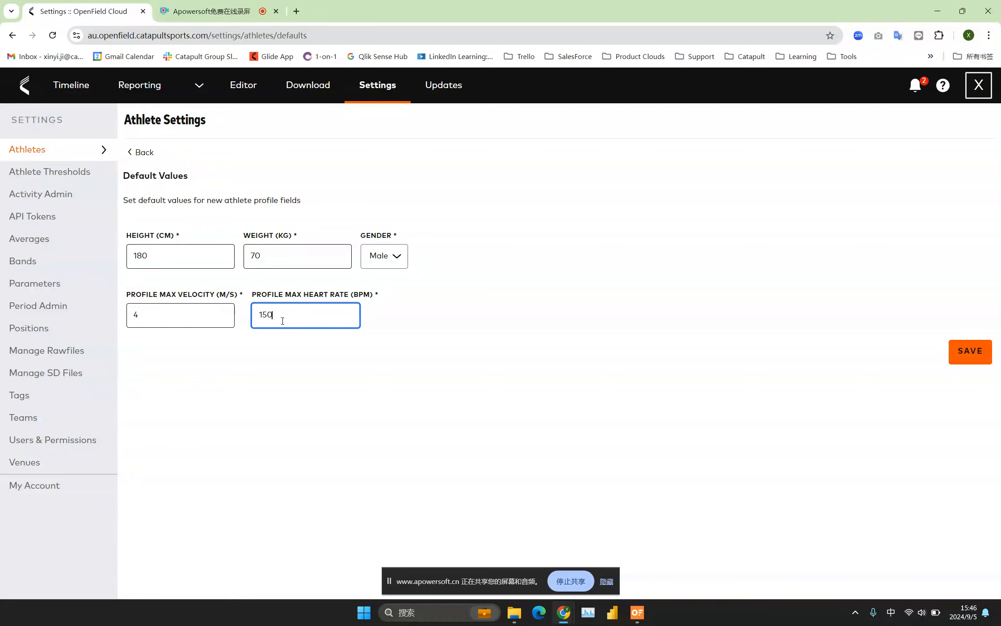
left_click_drag(277, 317, 256, 317)
left_click(285, 312)
left_click(143, 154)
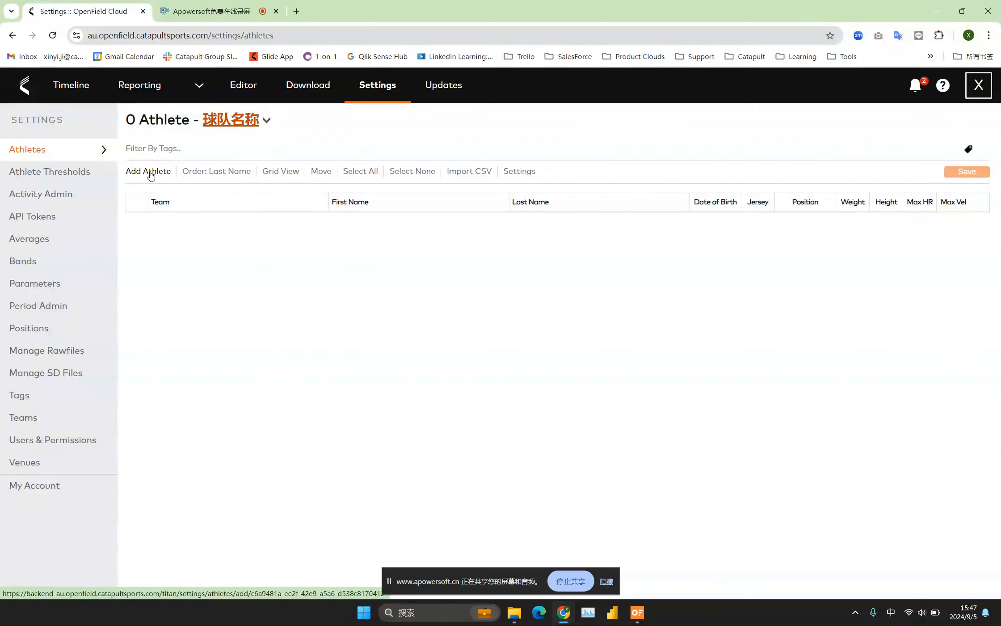
Start adding a new athlete to the 球队名称 team and look over the required name fields.
left_click(135, 175)
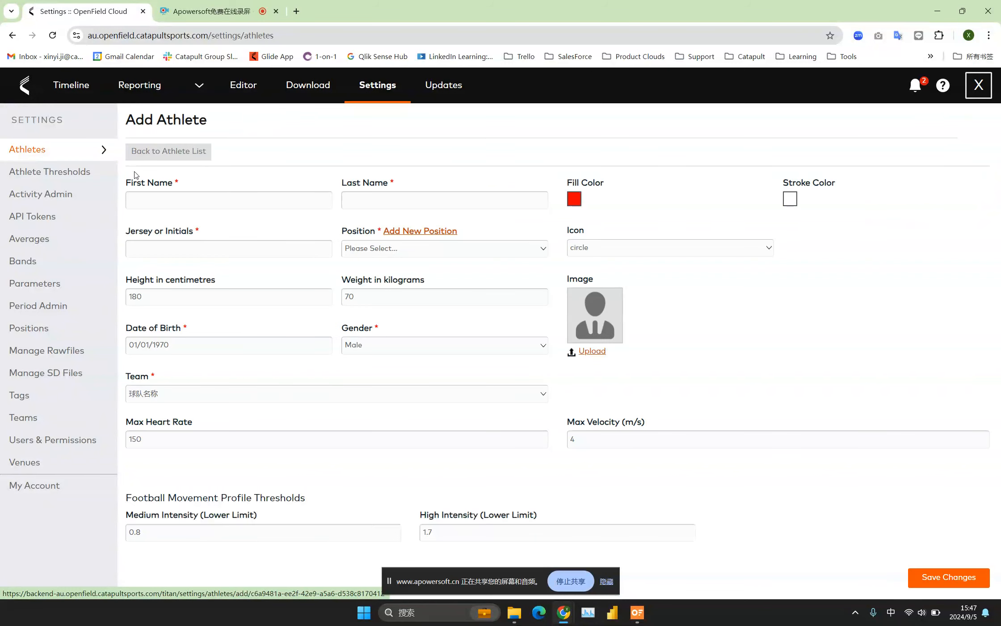
left_click(240, 202)
left_click(391, 198)
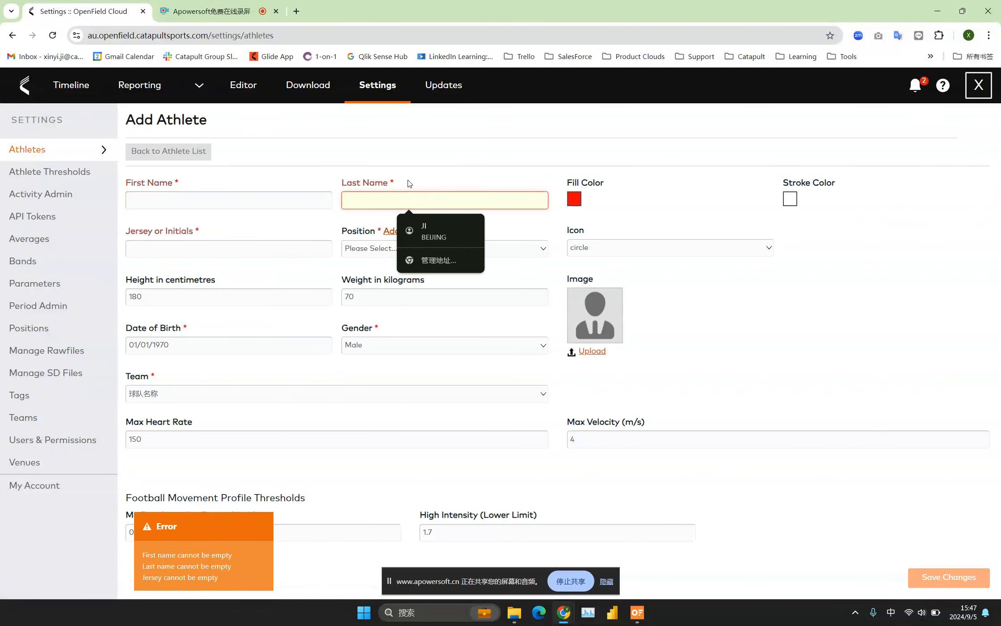
left_click(424, 180)
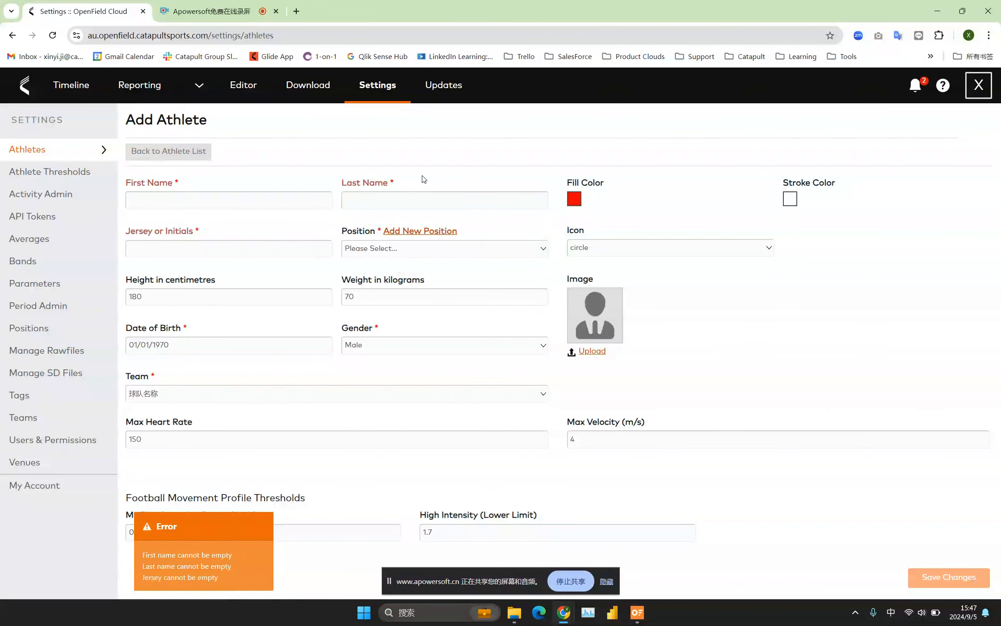
left_click(351, 200)
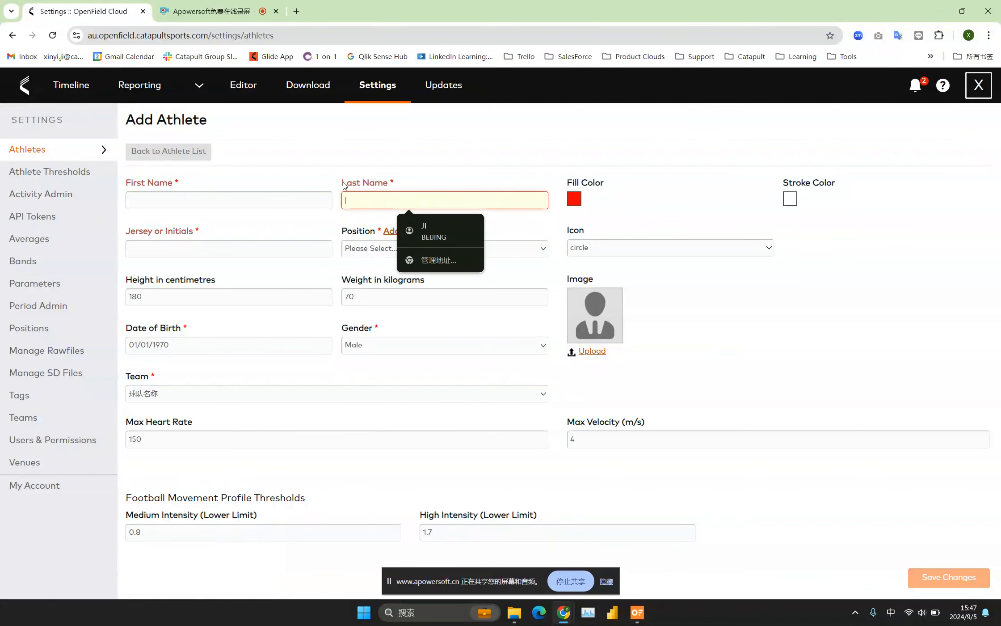
left_click_drag(343, 184, 404, 181)
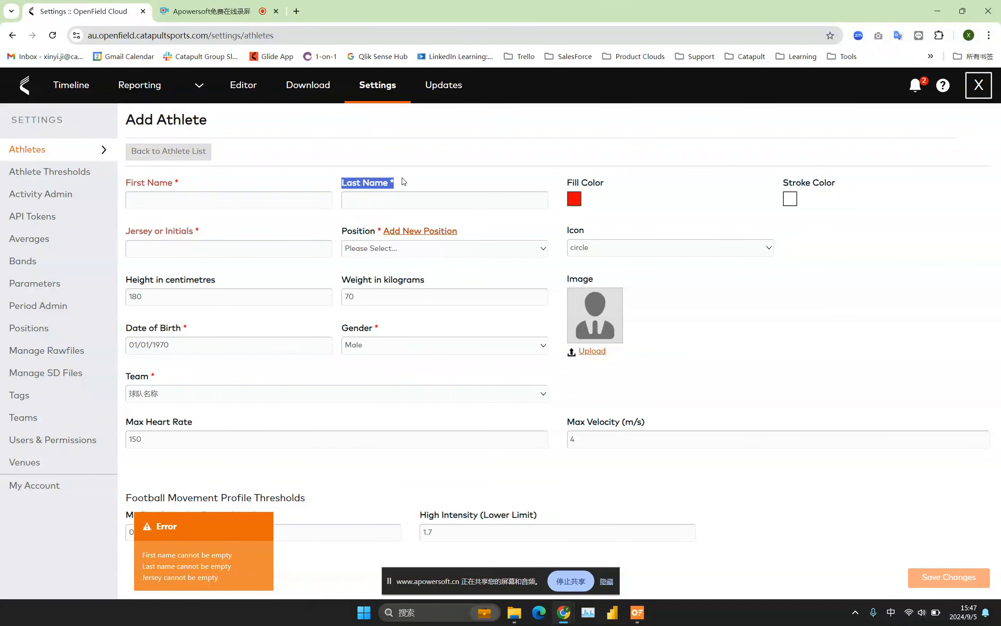
left_click(170, 199)
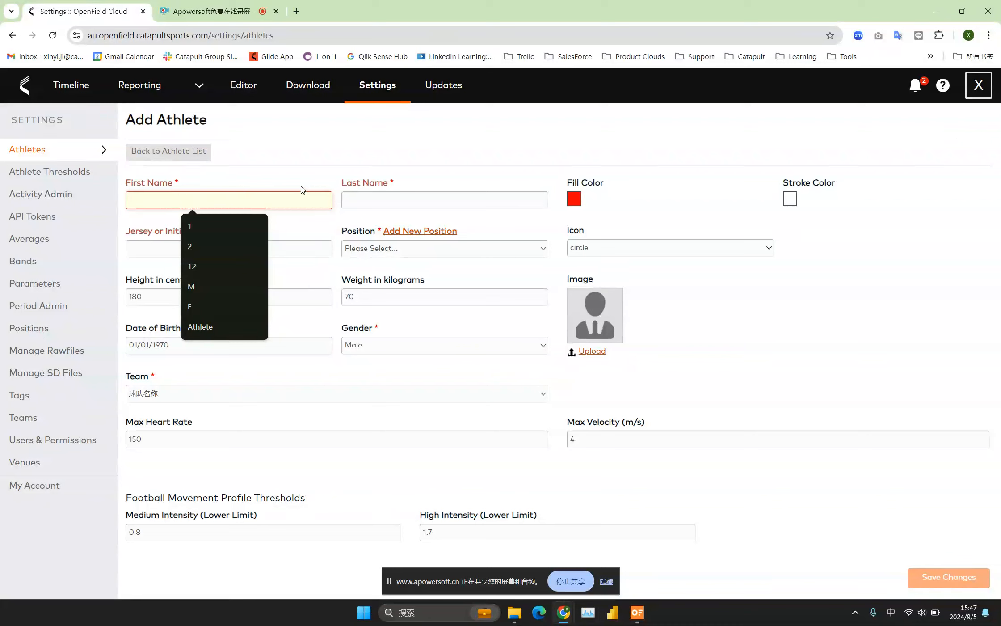
left_click(363, 201)
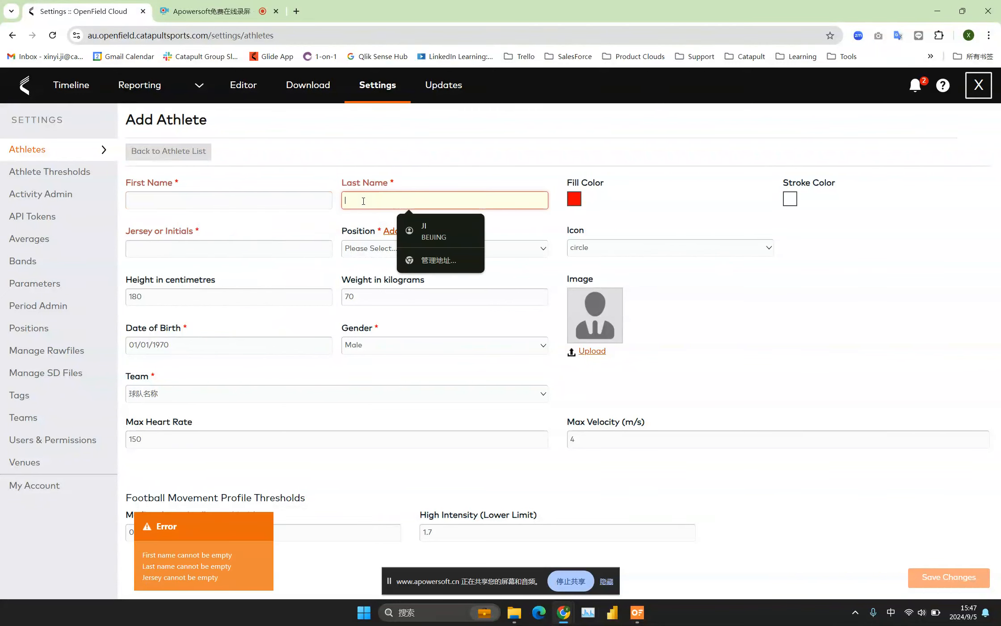
Enter "First Name" as the new athlete's first name and "Last Name" as the last name.
left_click(265, 201)
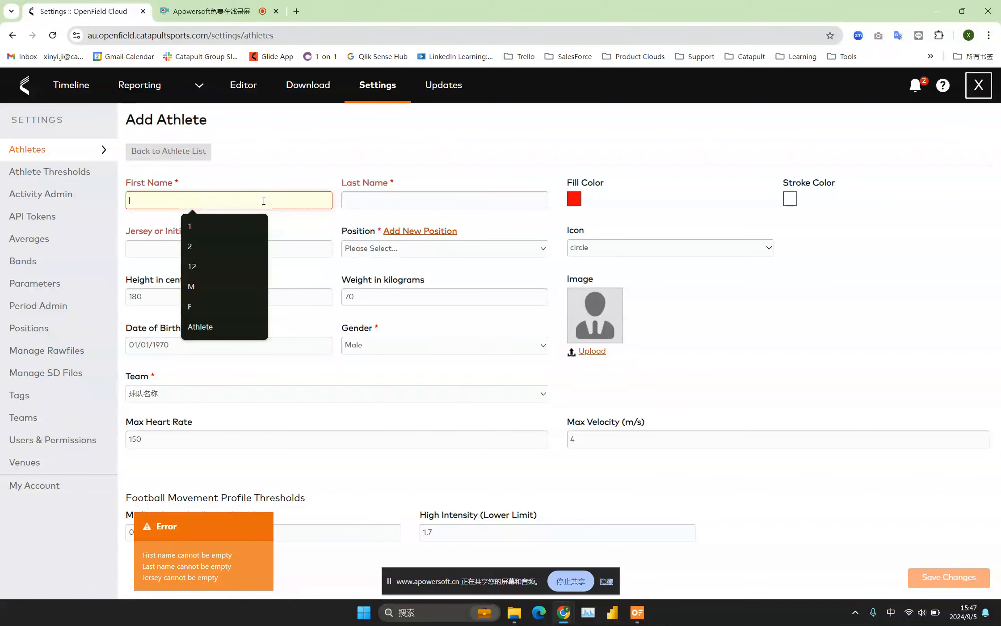
type("Fi")
key("BackSpace")
key("BackSpace")
key("shift")
type("F")
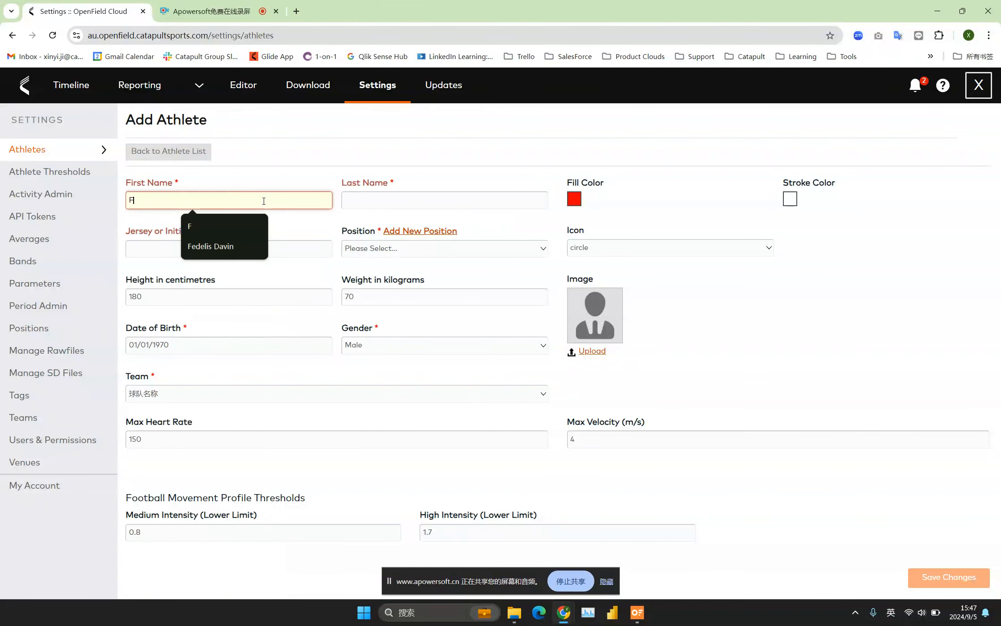
type("irst Name")
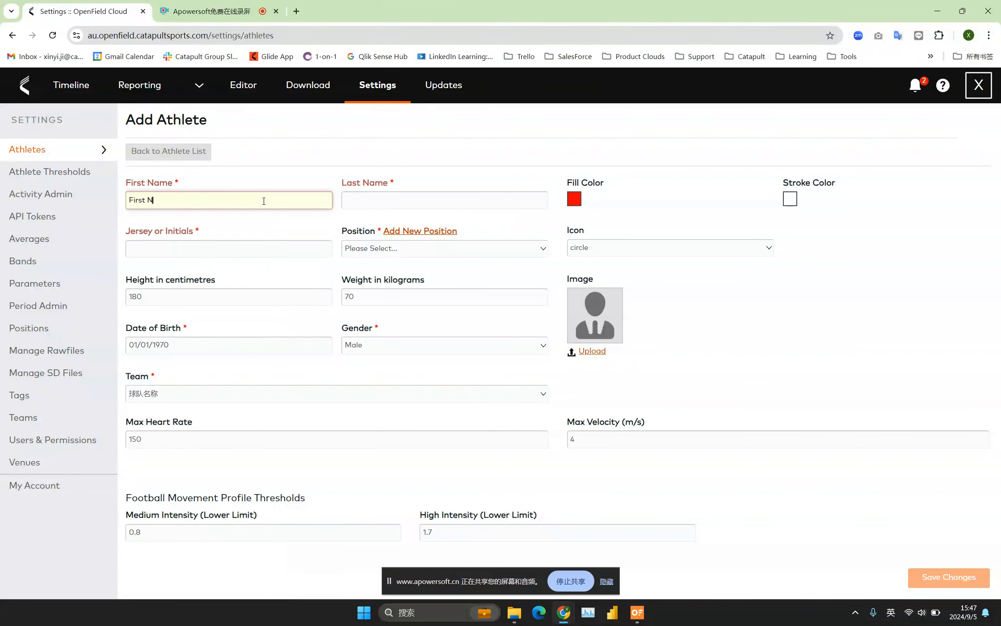
left_click(384, 199)
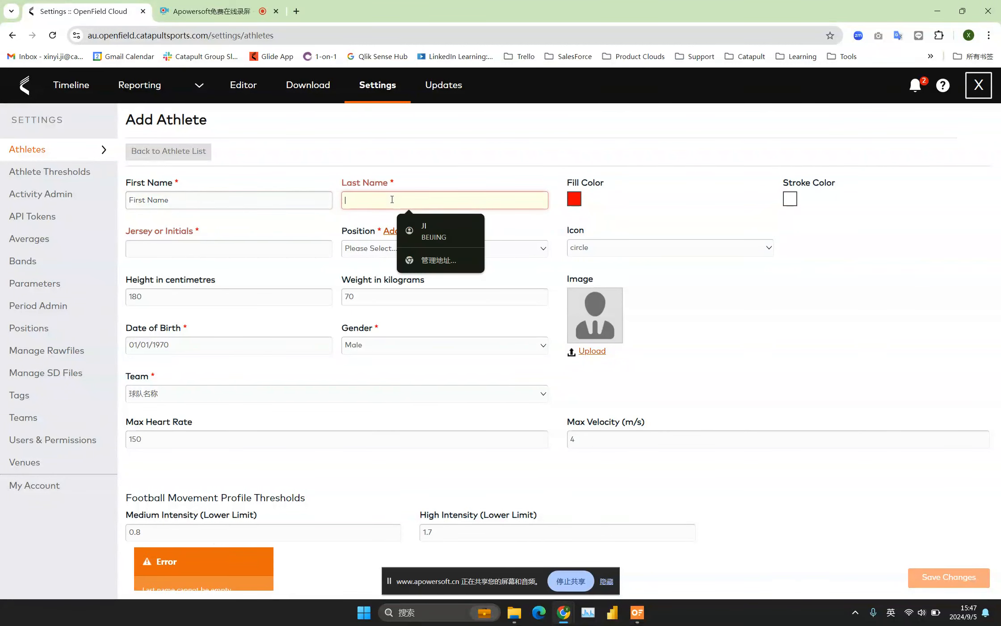
type("Last Name")
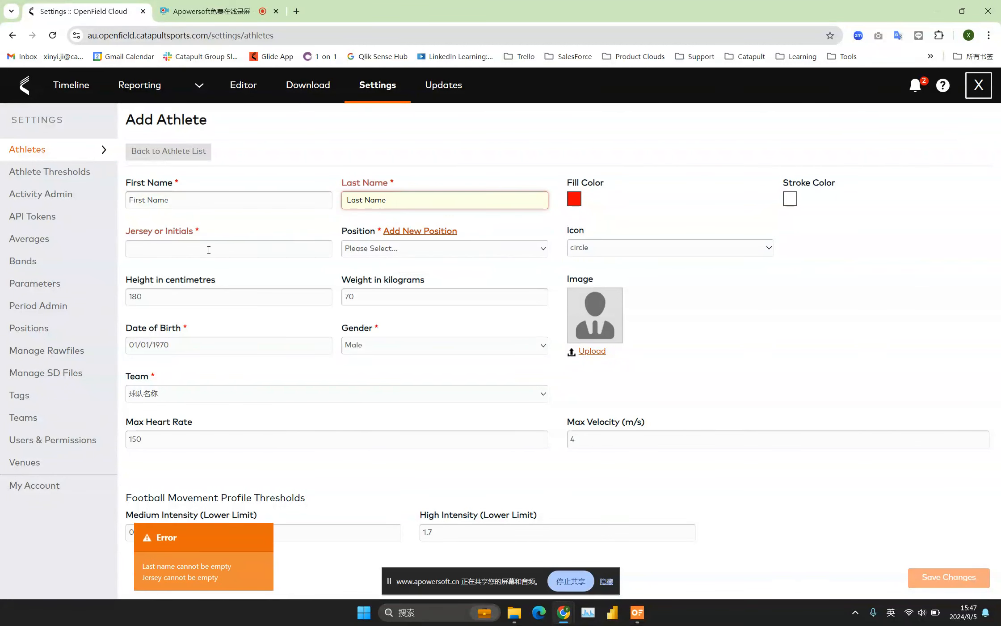
Try 10 as the new athlete's jersey or initials, then set the value to FL.
left_click(161, 253)
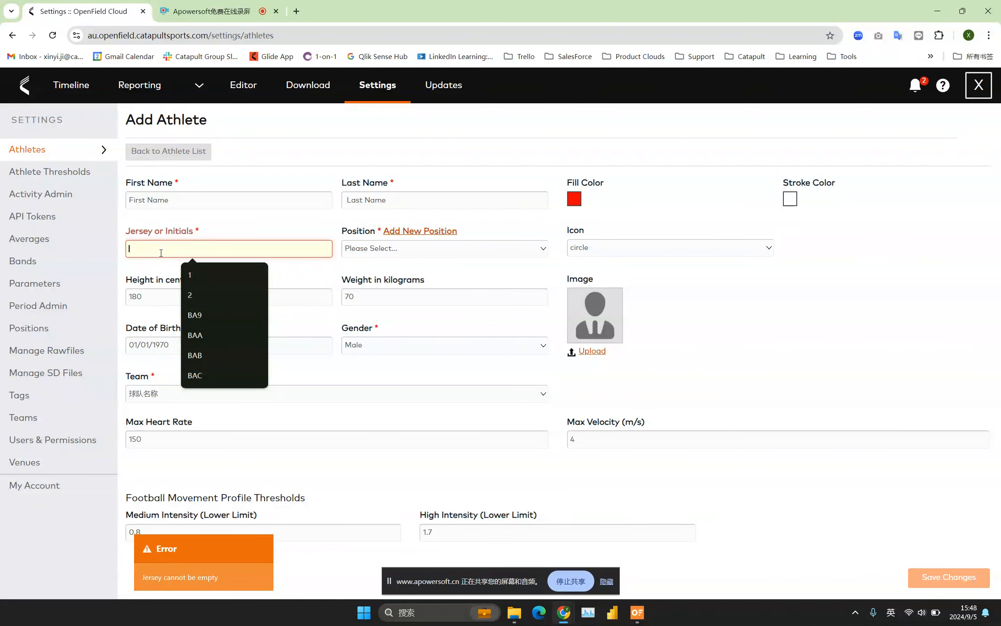
type("10")
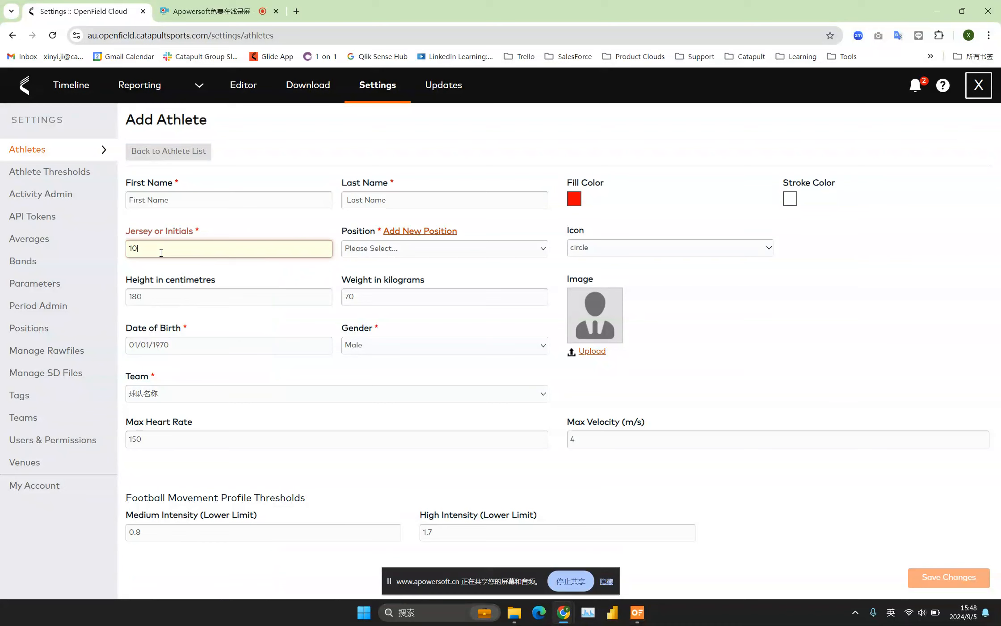
key("BackSpace")
key("BackSpace")
type("FL")
left_click_drag(135, 248, 128, 248)
type("10")
key("BackSpace")
key("BackSpace")
type("FL")
Set the new athlete's position to Attacker, check the height, max heart rate and max velocity fields, and save the athlete.
left_click(367, 250)
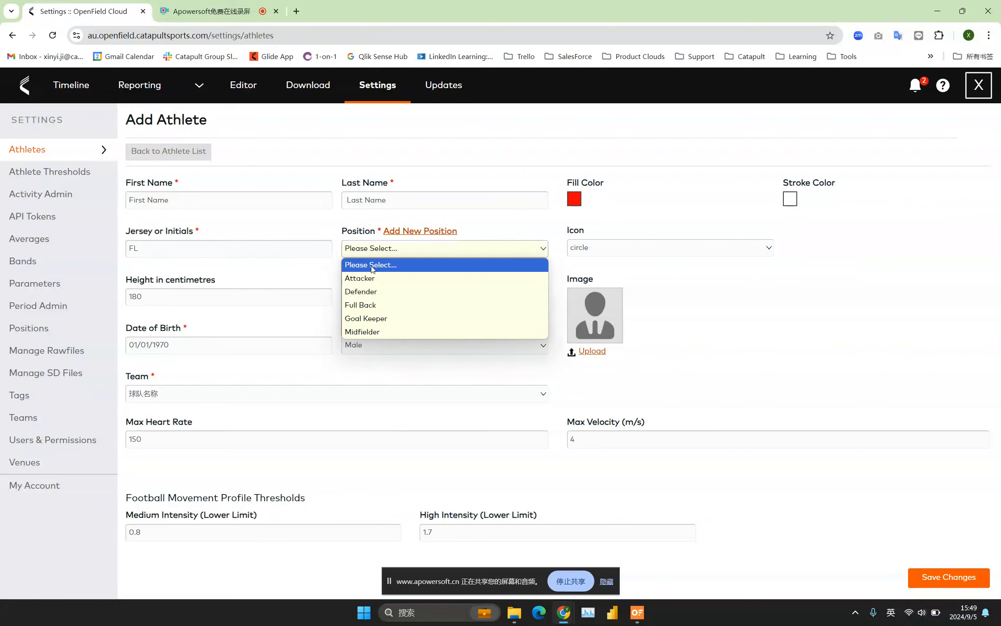
left_click(361, 282)
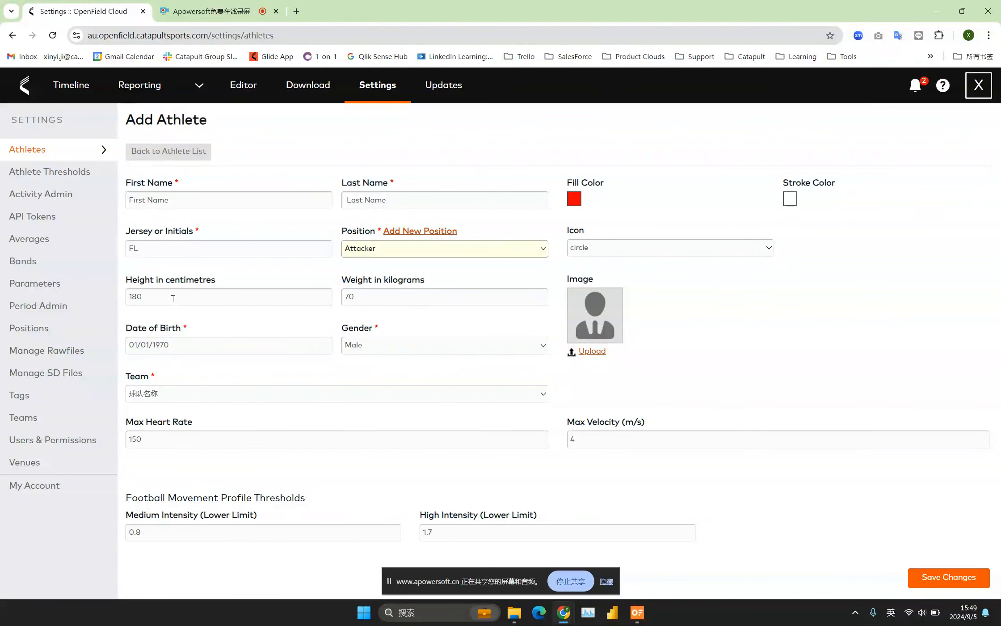
left_click_drag(173, 298, 120, 291)
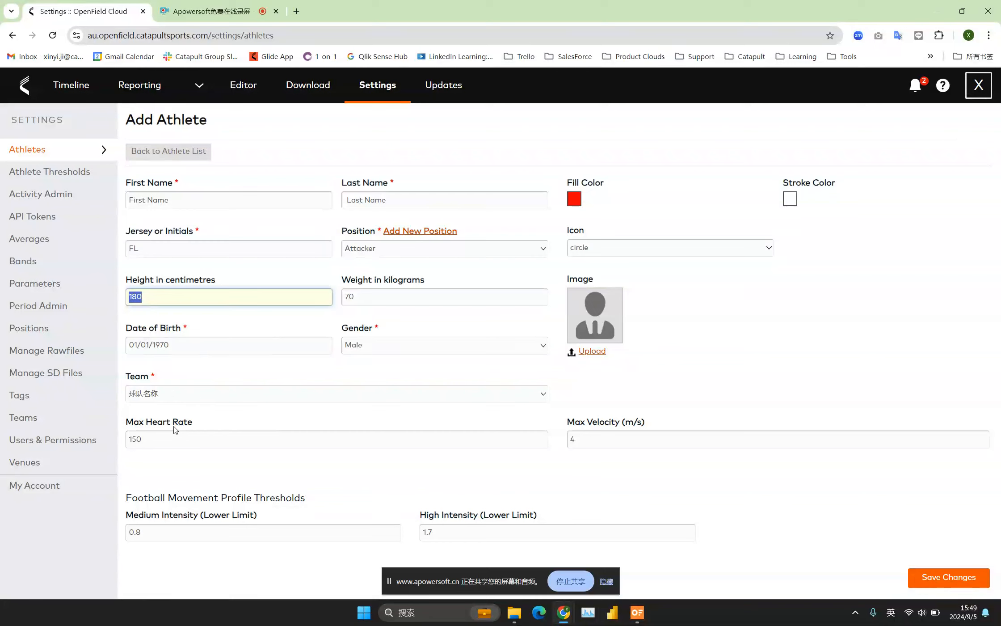
left_click(160, 439)
right_click(123, 437)
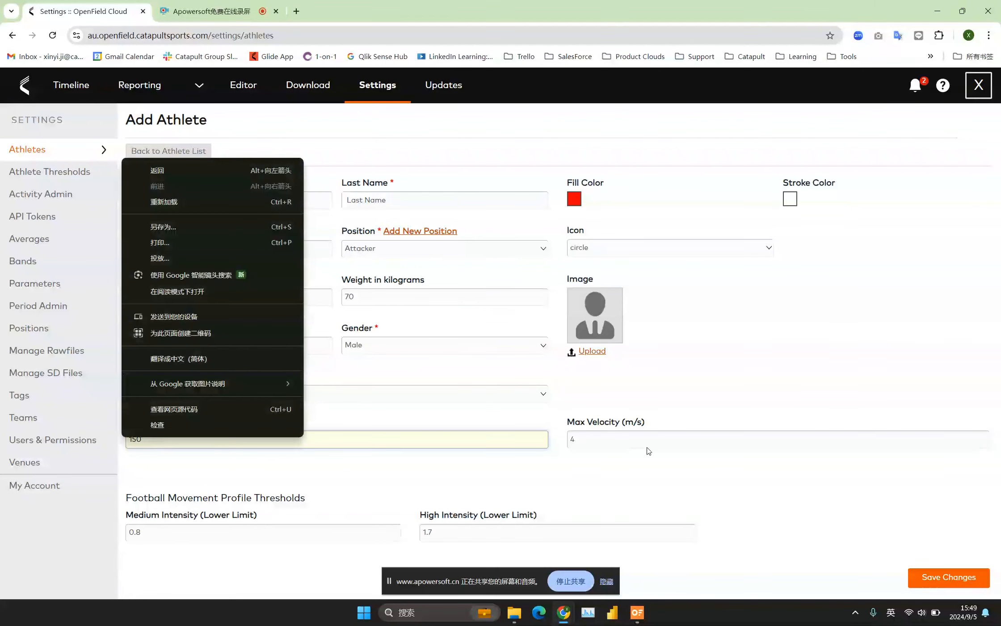
left_click(594, 442)
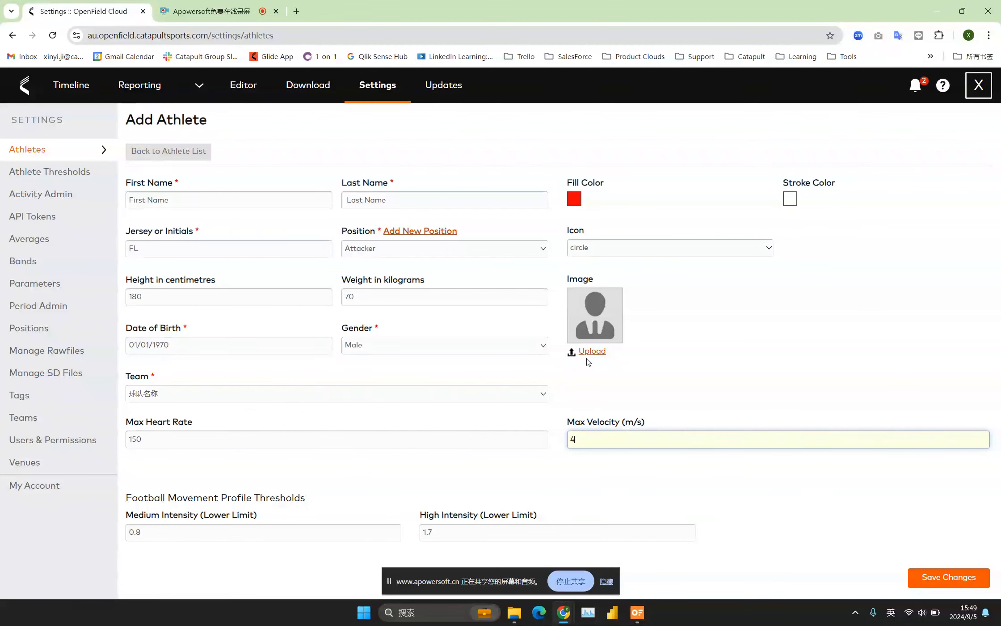
left_click(763, 380)
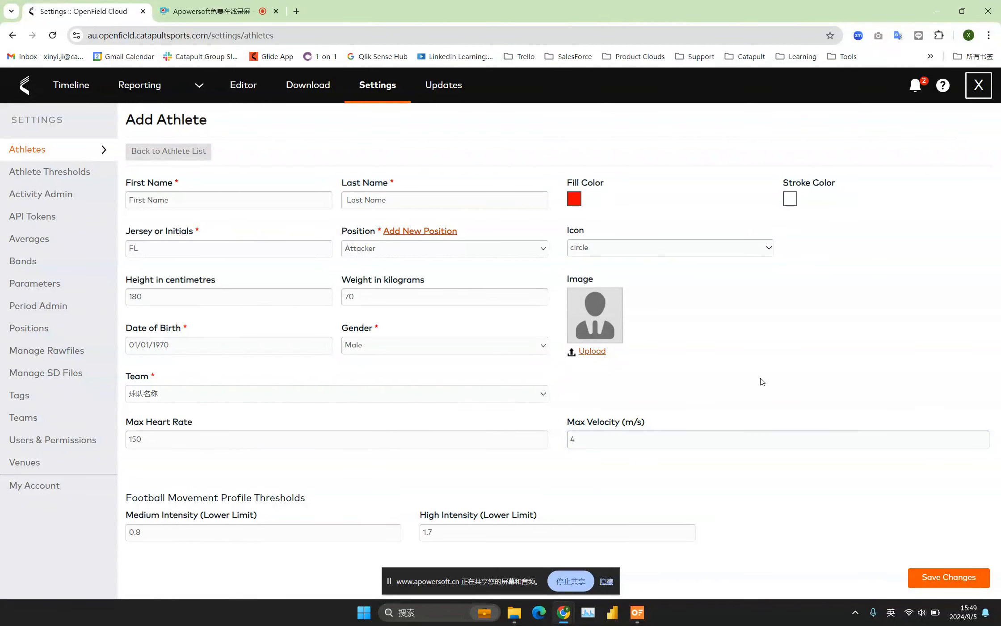
left_click(947, 579)
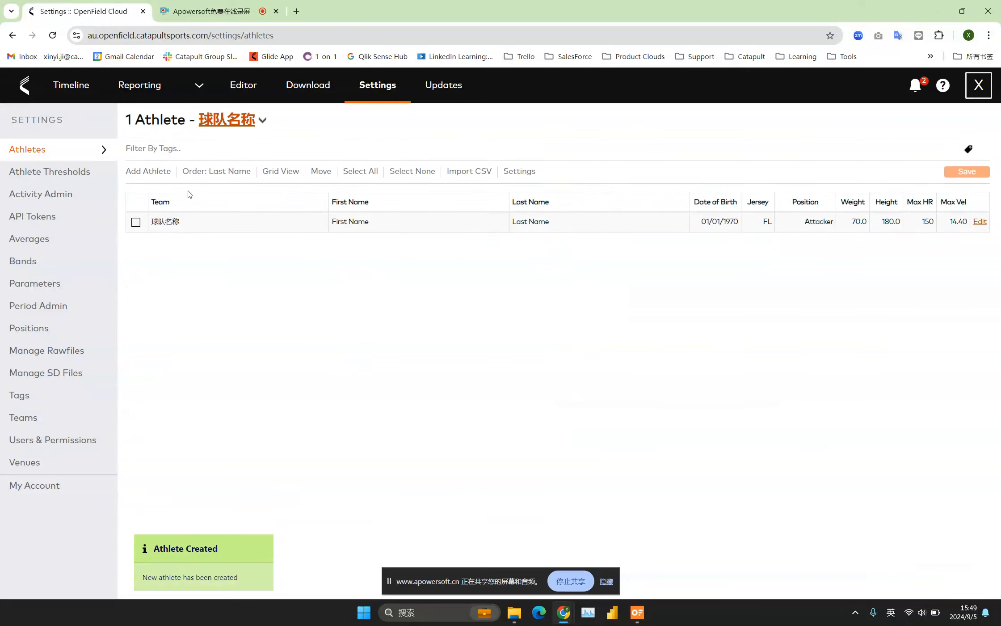
Start adding a second athlete with "1First Name" as the first name and "1 Last Name" as the last name.
left_click(148, 175)
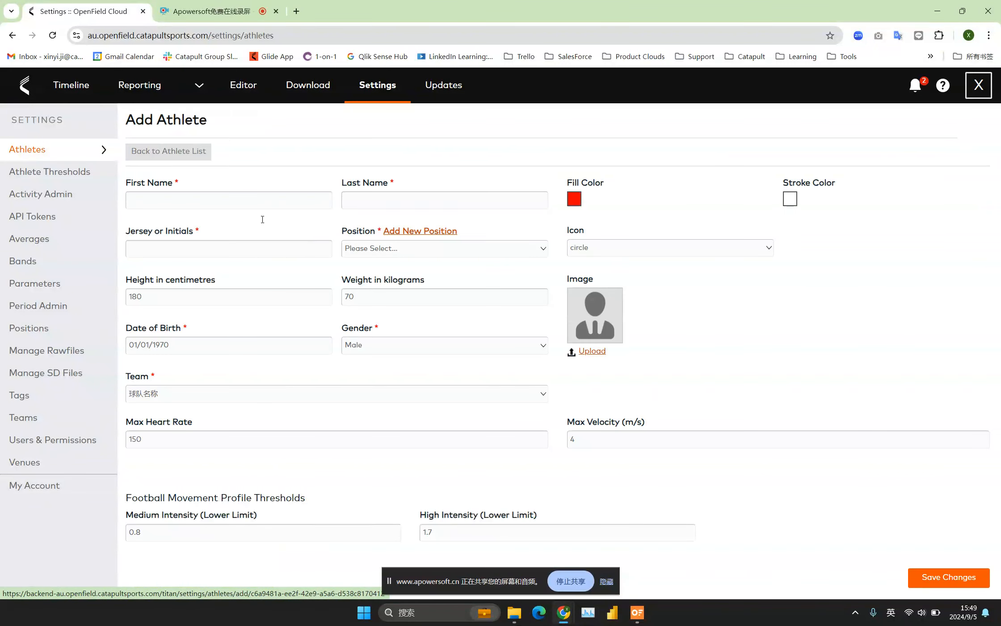
left_click(227, 202)
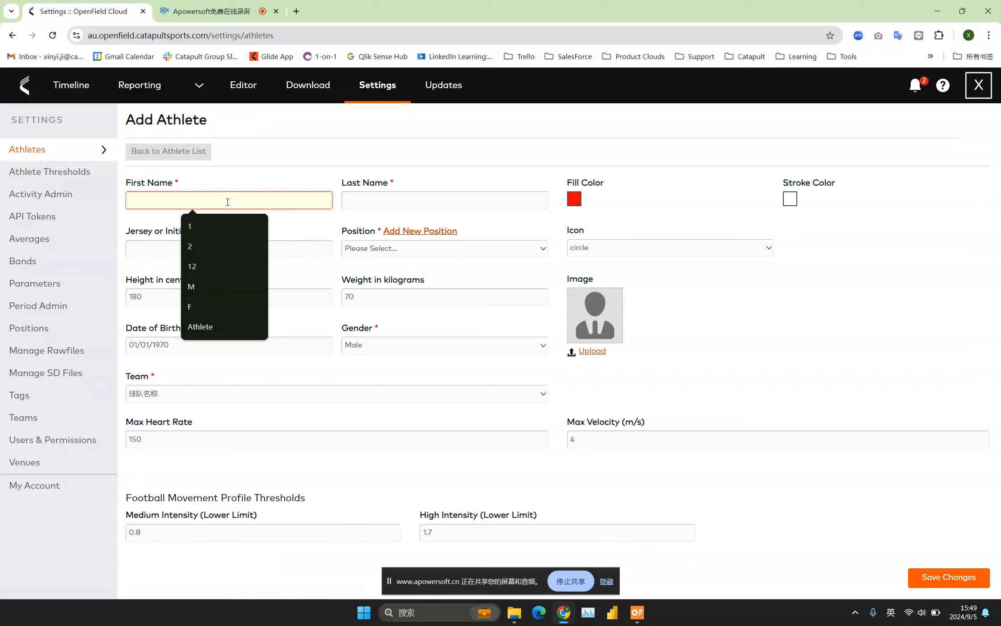
type("1F1")
key("BackSpace")
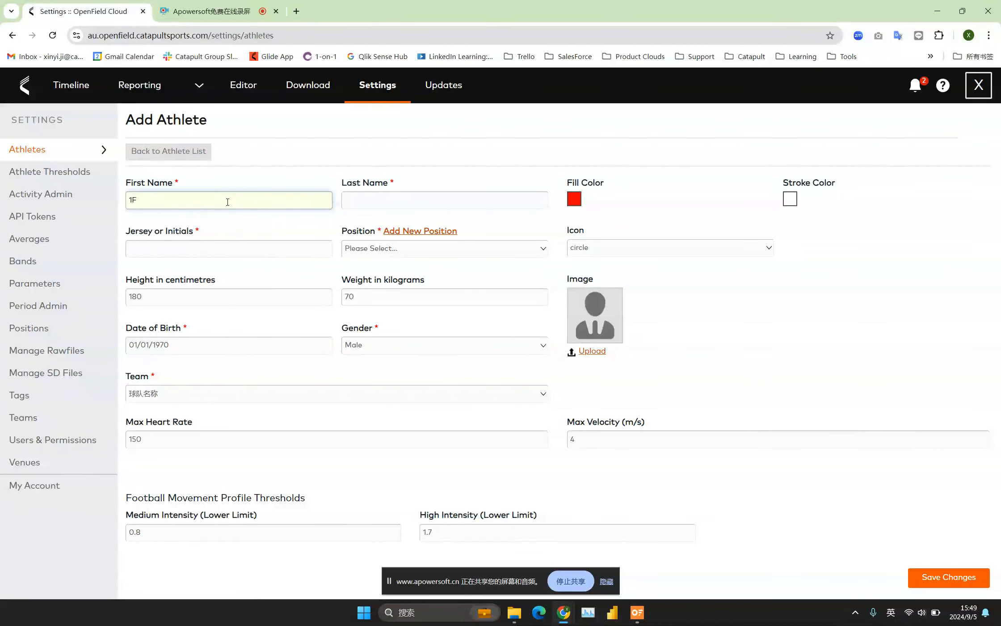
type("o")
key("BackSpace")
type("irst Noame")
left_click(380, 197)
type("1 Last Name")
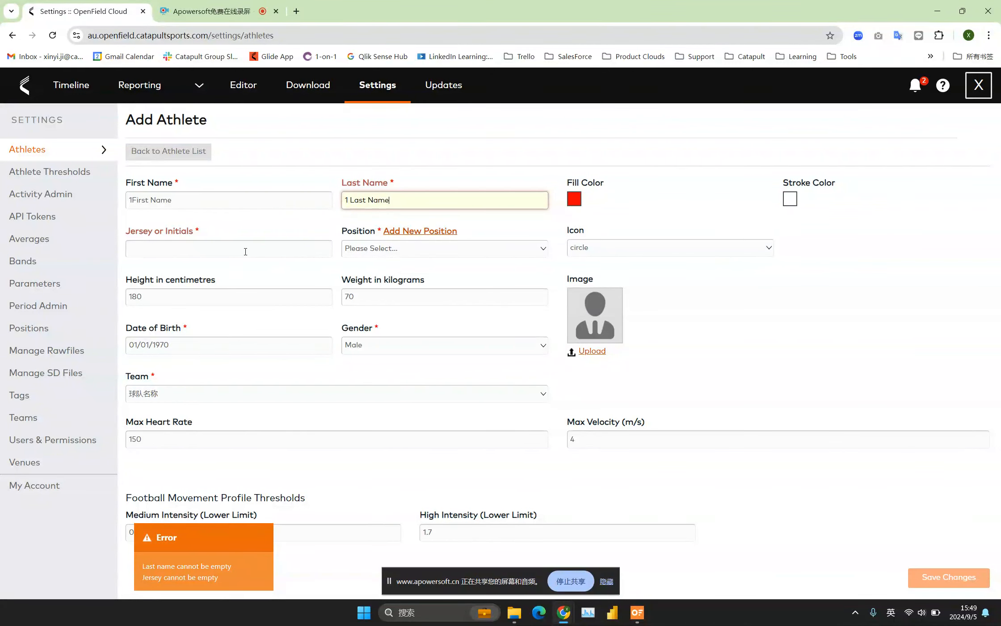
Set the second athlete's jersey or initials to 1FL and position to Defender, and save the athlete.
left_click(245, 249)
type("1FL")
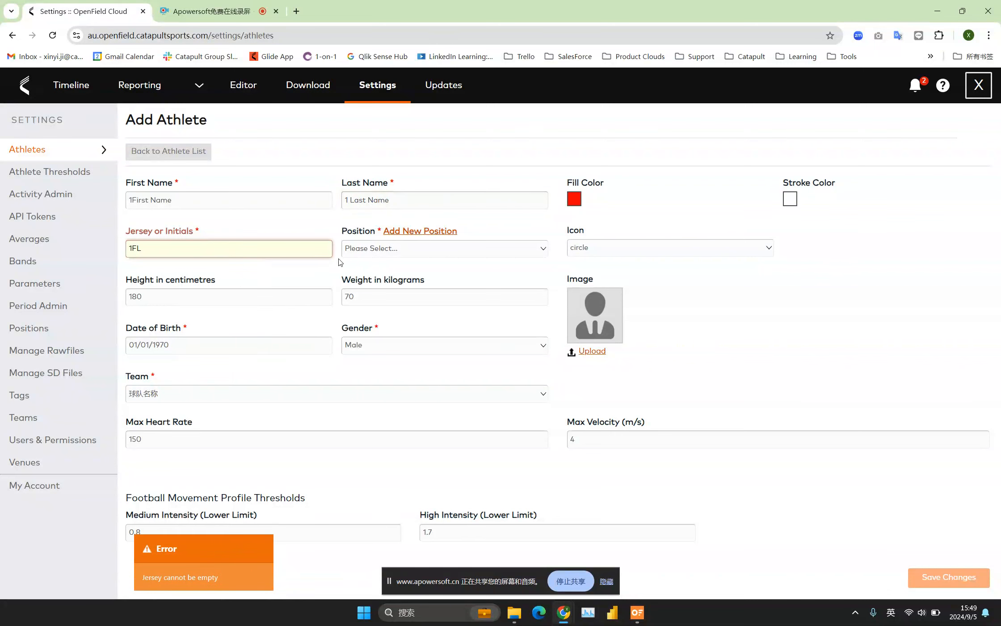
left_click(357, 250)
left_click(365, 291)
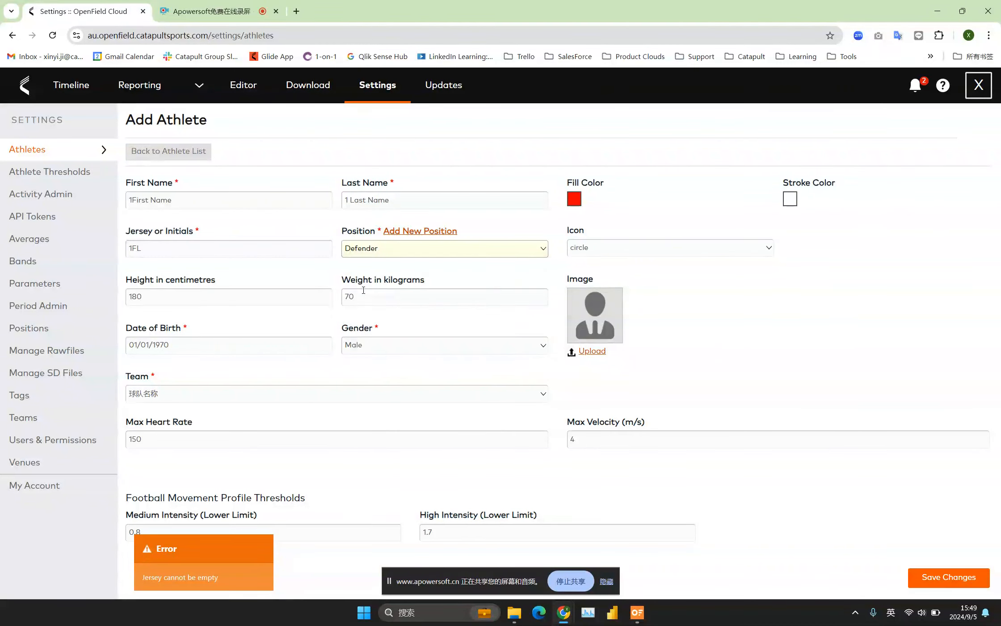
left_click(936, 577)
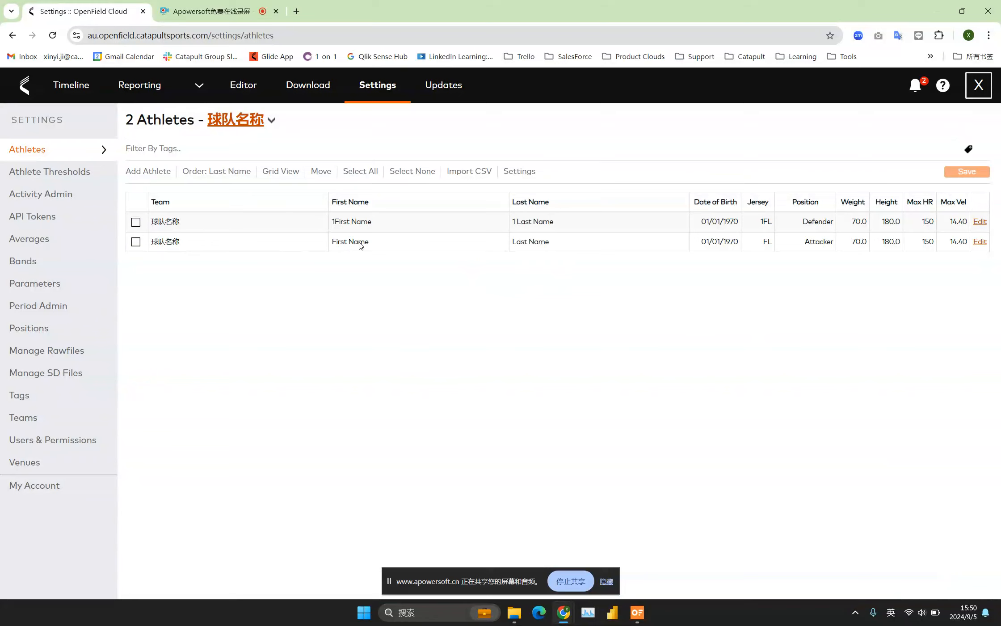
Check the option for moving the Attacker athlete to another team, close it without choosing a team and clear the selection.
left_click(135, 242)
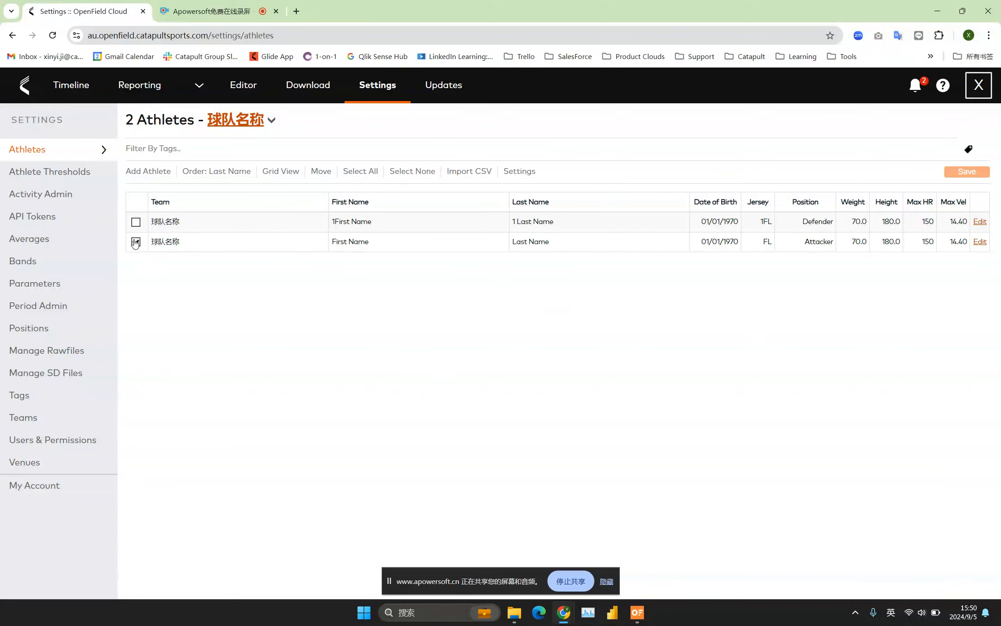
left_click(329, 174)
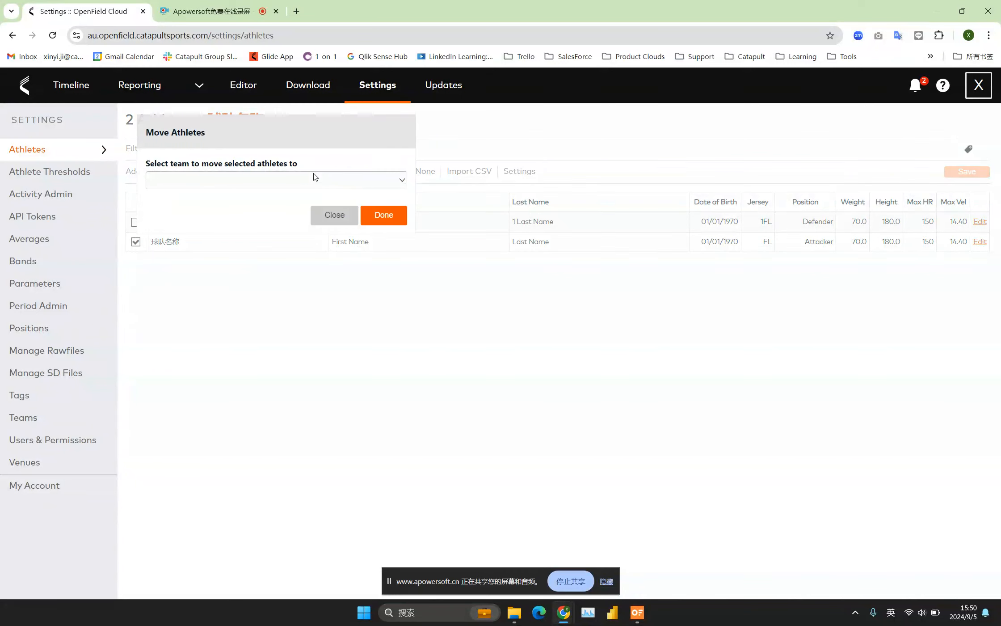
left_click(294, 179)
left_click(294, 177)
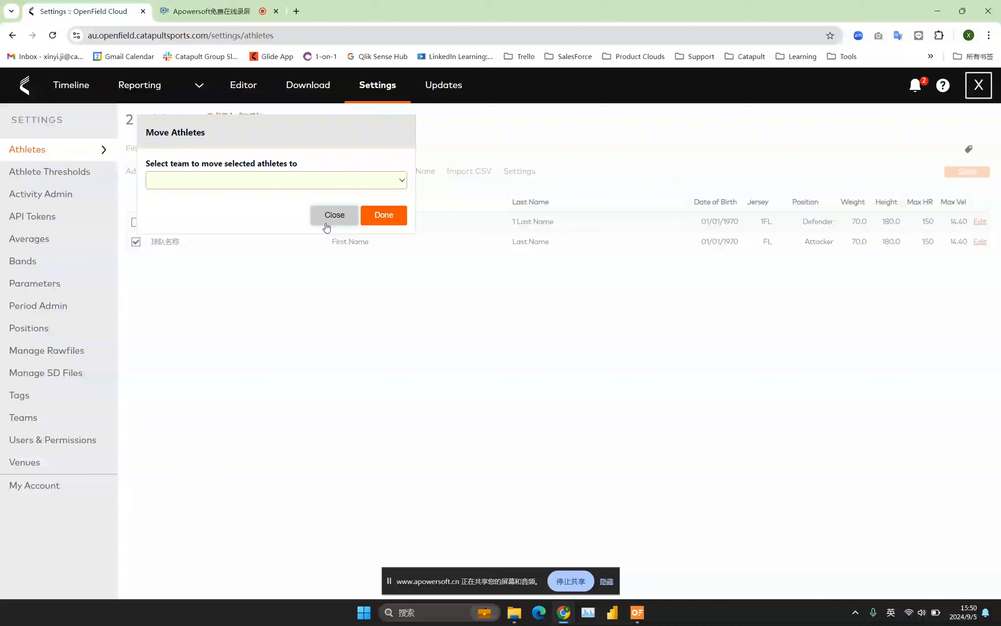
left_click(326, 226)
left_click(136, 242)
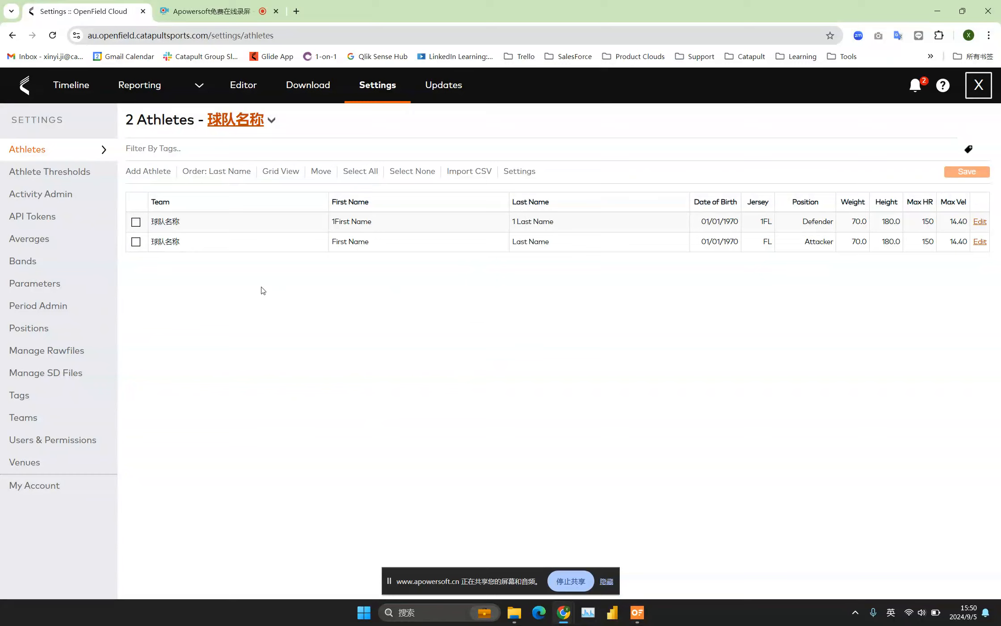
Review the My Account settings, switch to OpenField Operator Console and sync it with the cloud.
left_click(44, 490)
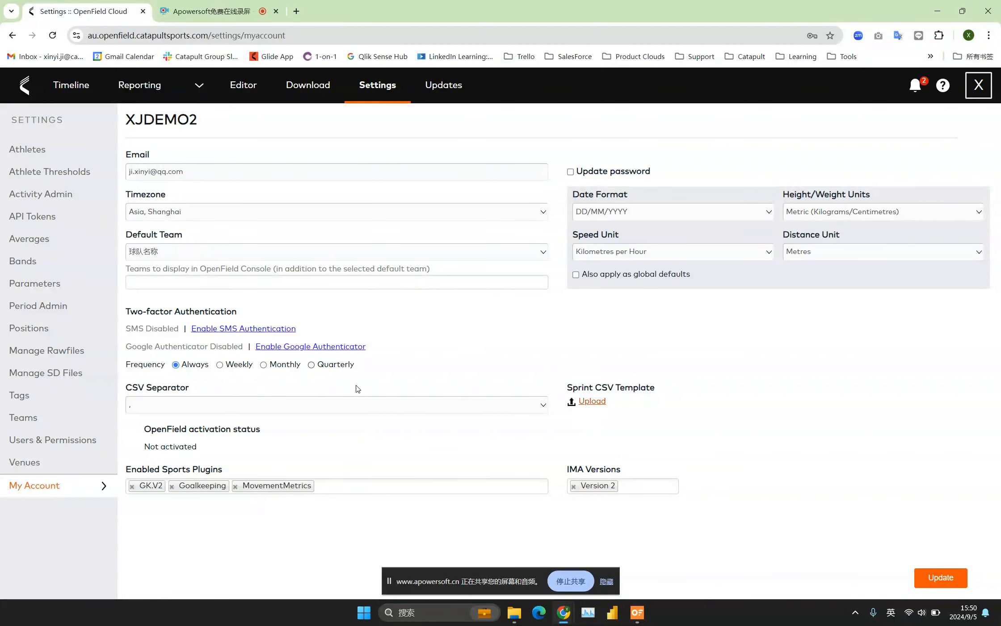
left_click(637, 613)
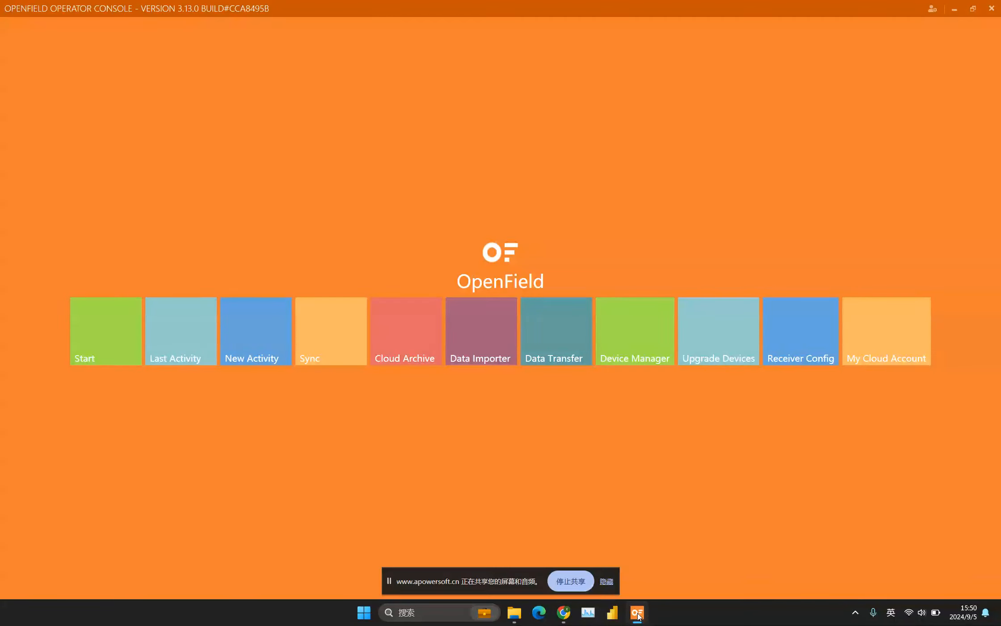
left_click(314, 326)
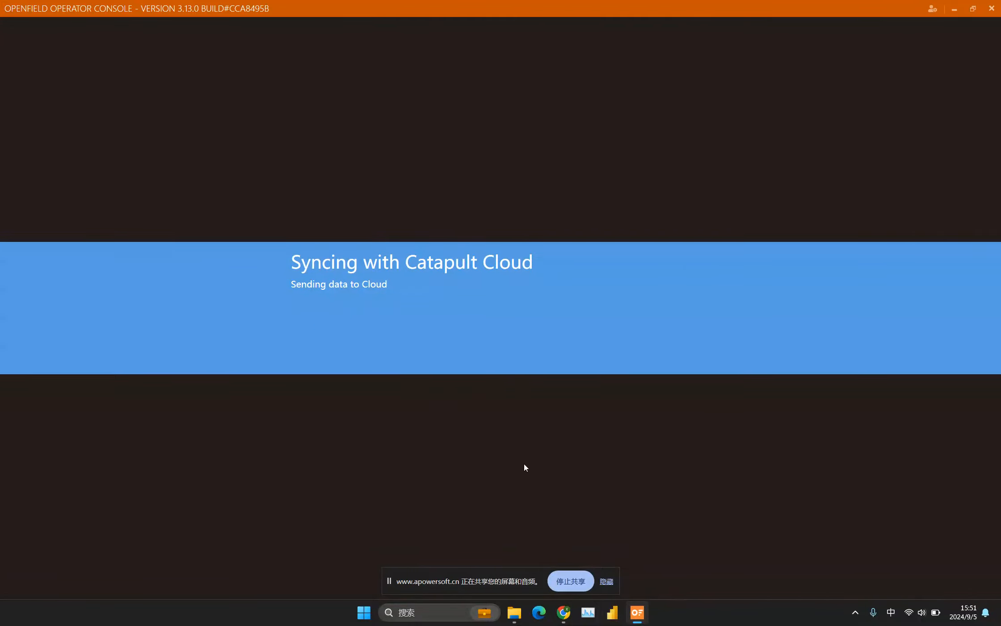
left_click(576, 584)
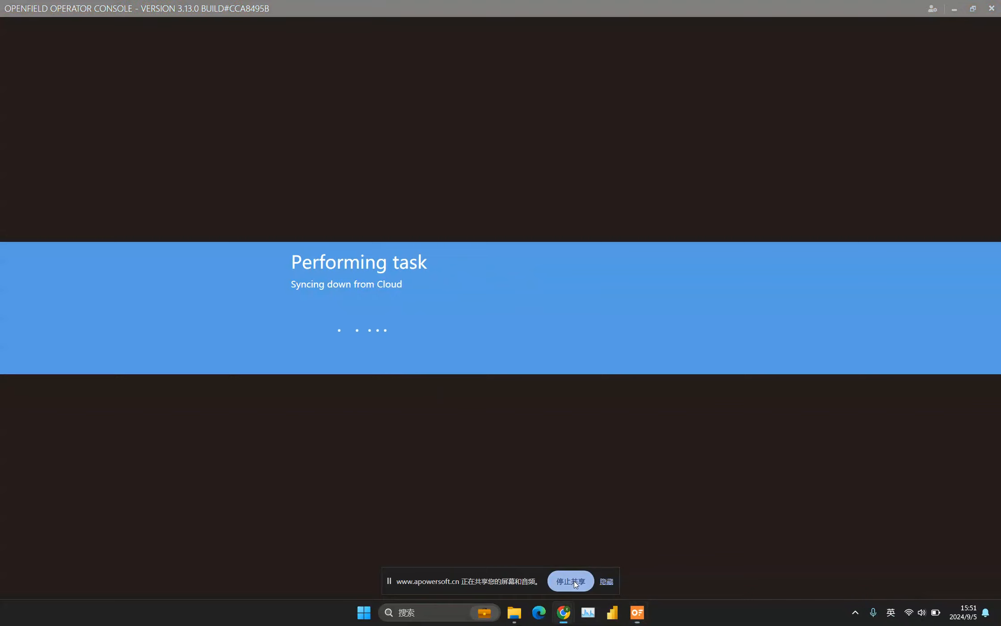